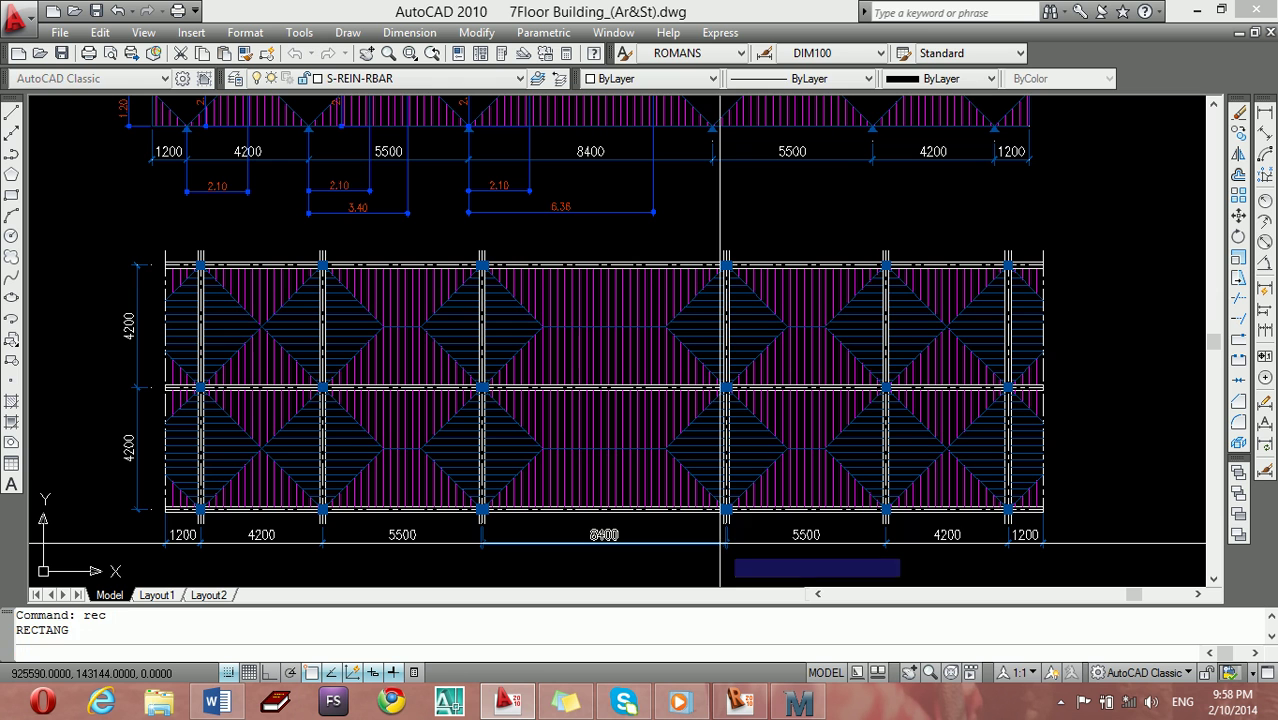
- Draw a rectangle around the middle horizontal beam of the floor plan, enclosing all its columns and both cantilever ends
{"action": "left_click", "coordinate": [112, 360]}
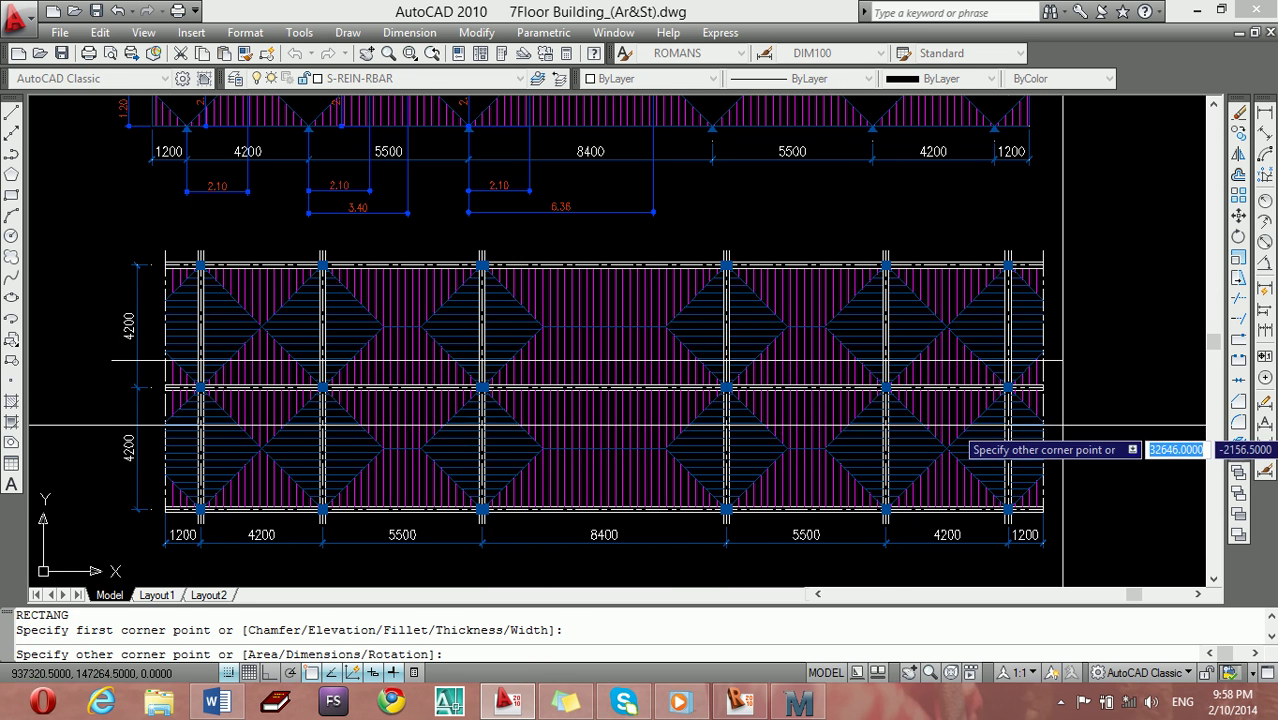
{"action": "left_click", "coordinate": [1066, 425]}
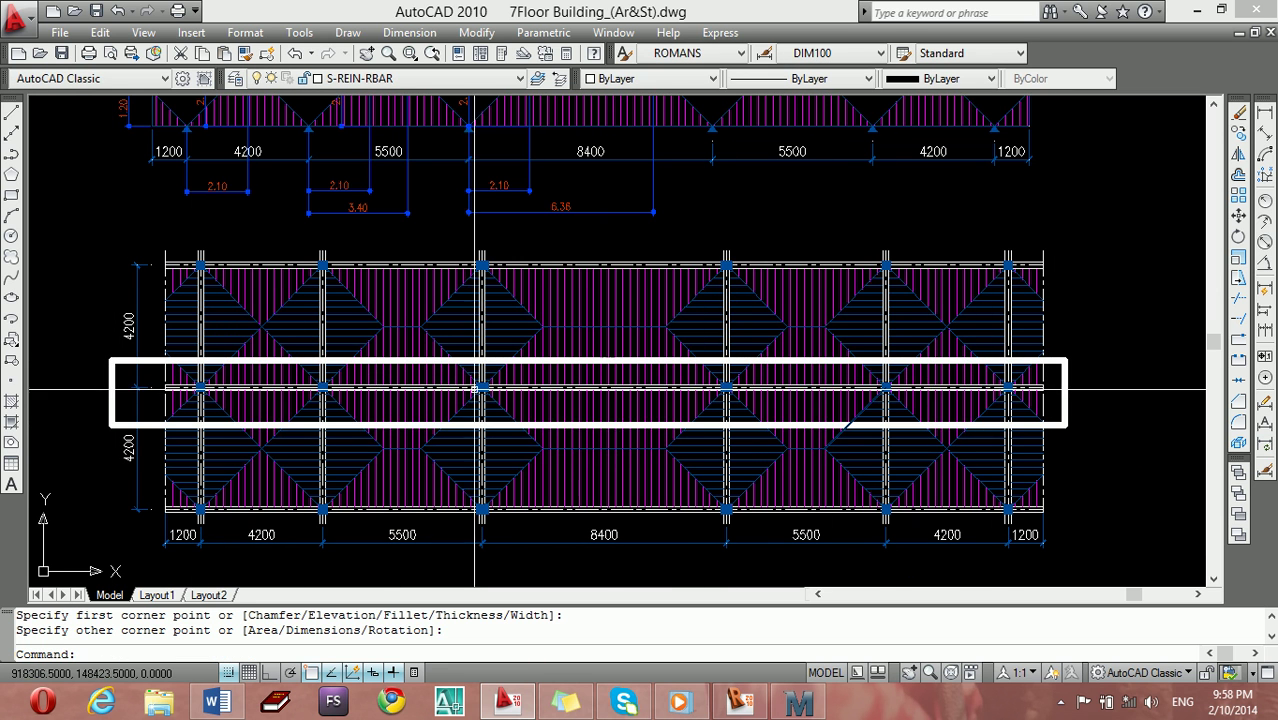
{"action": "left_click", "coordinate": [748, 710]}
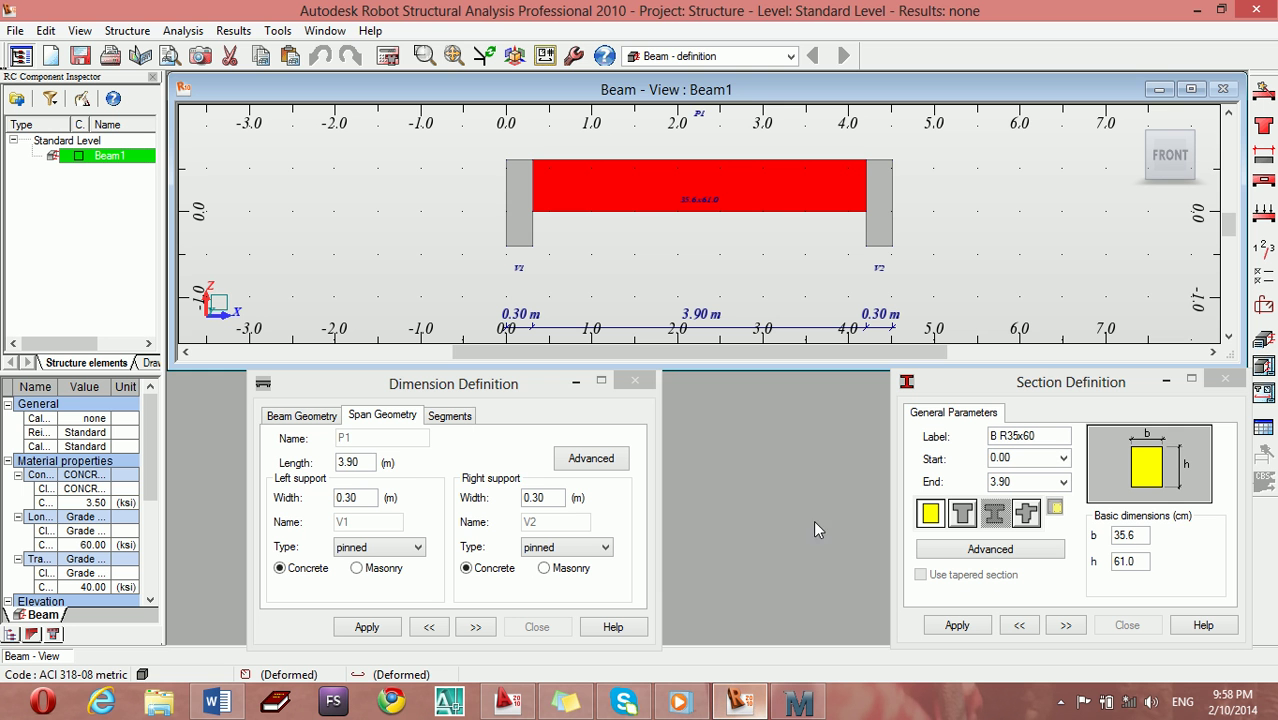
{"action": "left_click", "coordinate": [508, 702]}
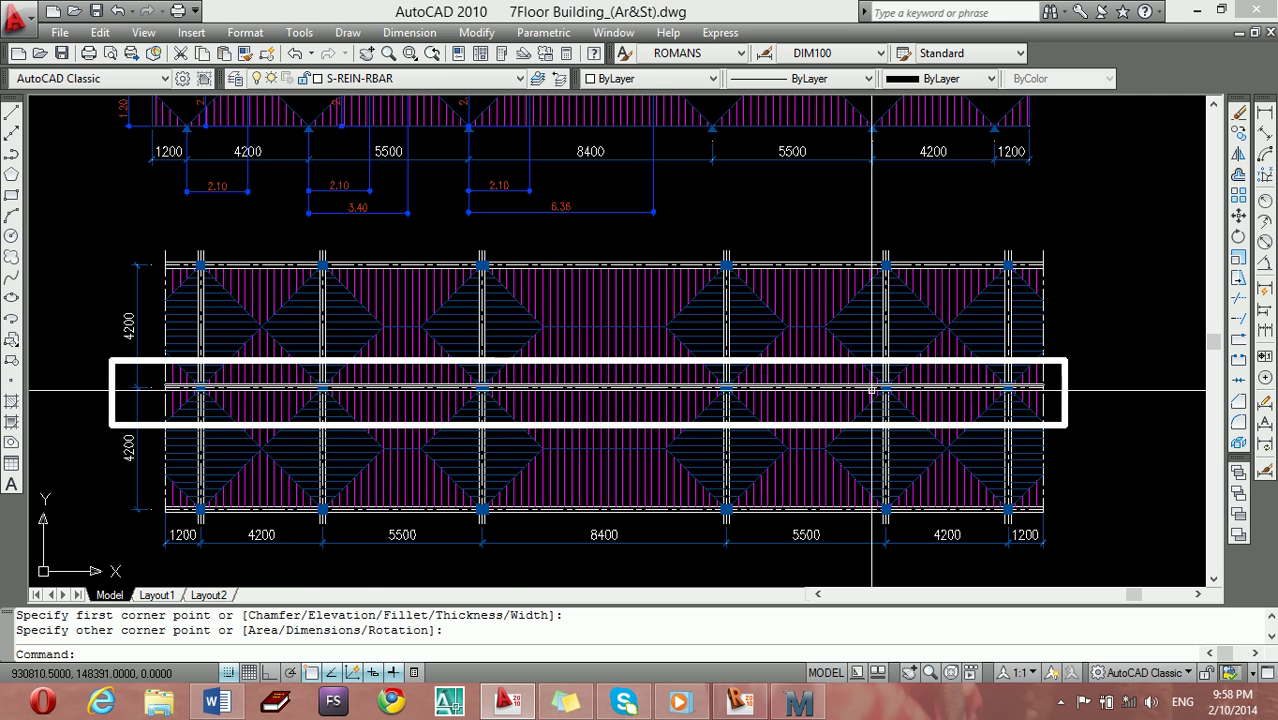
- Switch to Robot Structural Analysis and add four spans to Beam1 in the beam geometry definition
{"action": "left_click", "coordinate": [740, 702]}
{"action": "left_click", "coordinate": [359, 467]}
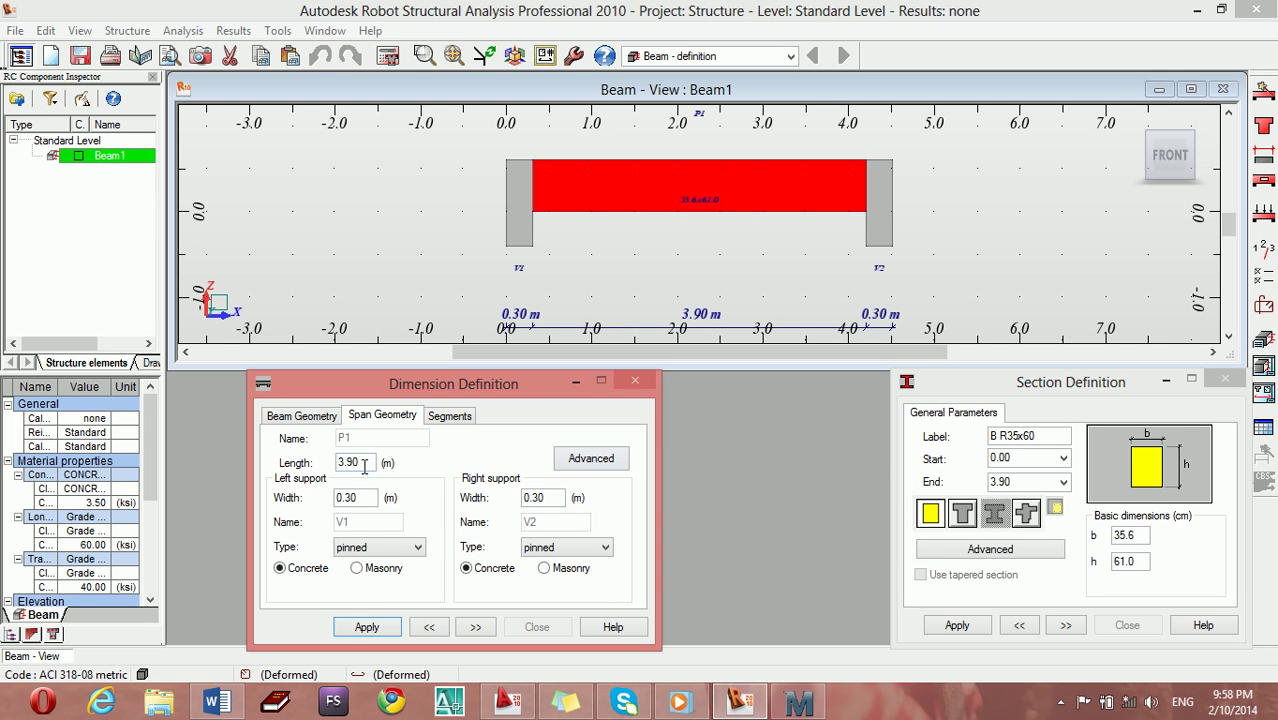
{"action": "left_click", "coordinate": [304, 415]}
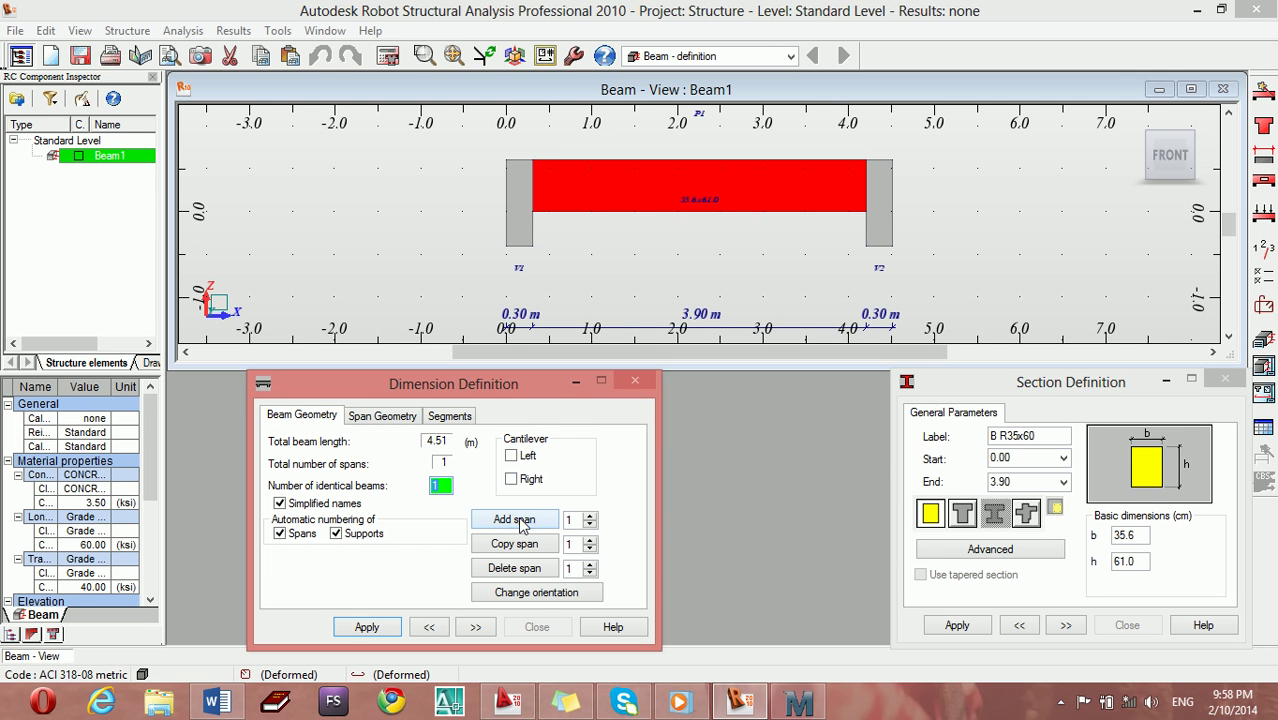
{"action": "left_click", "coordinate": [518, 521]}
{"action": "left_click", "coordinate": [518, 521]}
{"action": "left_click", "coordinate": [518, 521]}
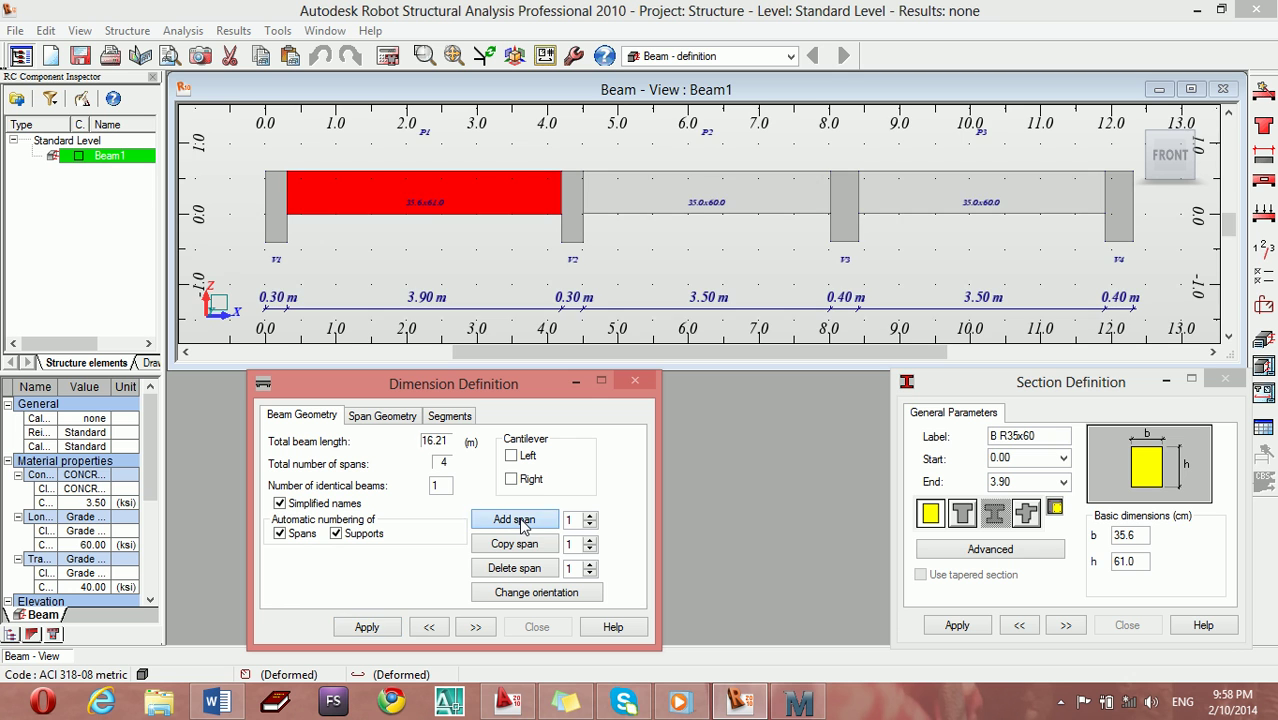
{"action": "left_click", "coordinate": [518, 521]}
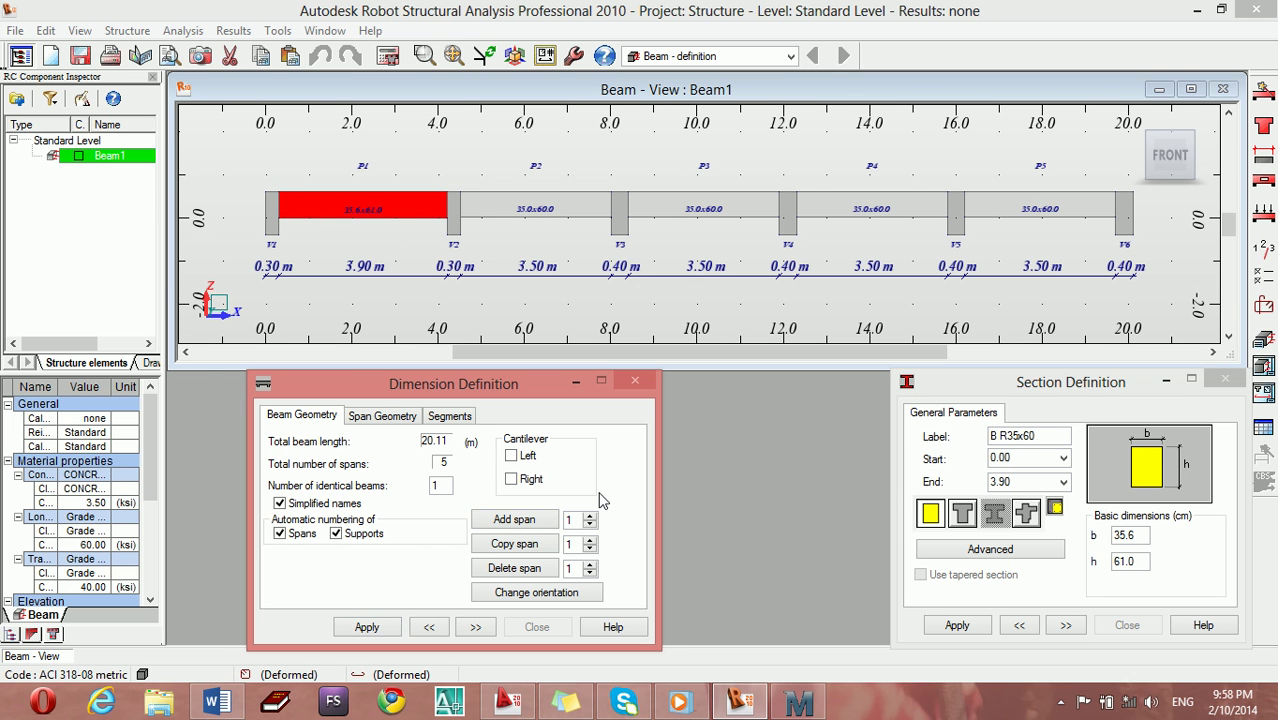
- Go to the length of span P1 and look up the first full bay's spacing in the AutoCAD floor plan
{"action": "left_click", "coordinate": [370, 424]}
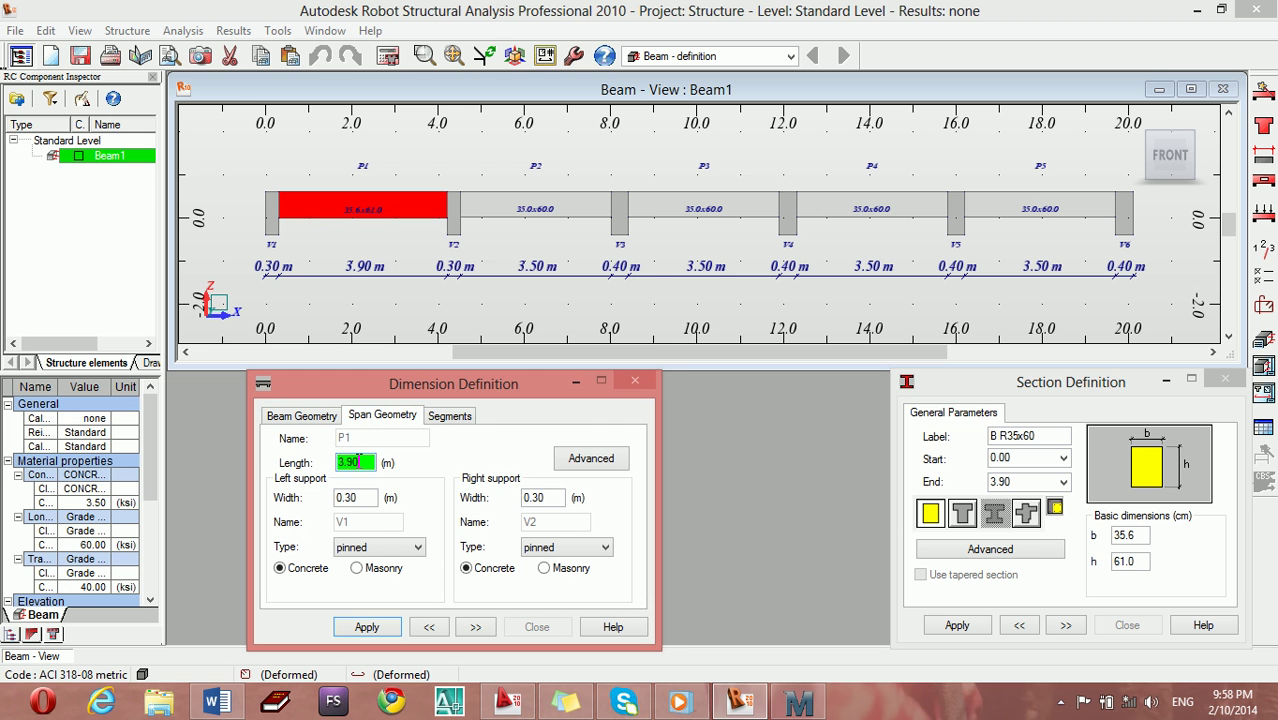
{"action": "double_click", "coordinate": [358, 462]}
{"action": "left_click", "coordinate": [512, 702]}
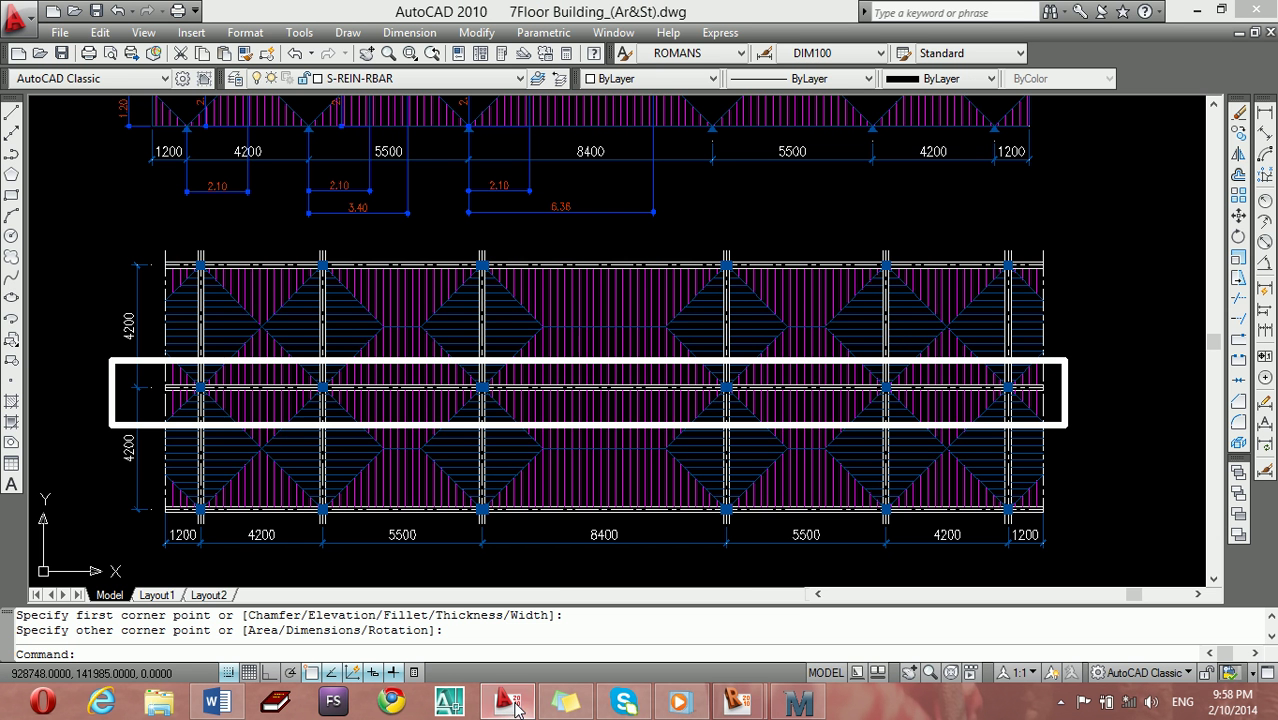
{"action": "left_click", "coordinate": [261, 535]}
{"action": "left_click", "coordinate": [290, 577]}
{"action": "key", "text": "Escape"}
{"action": "key", "text": "Escape"}
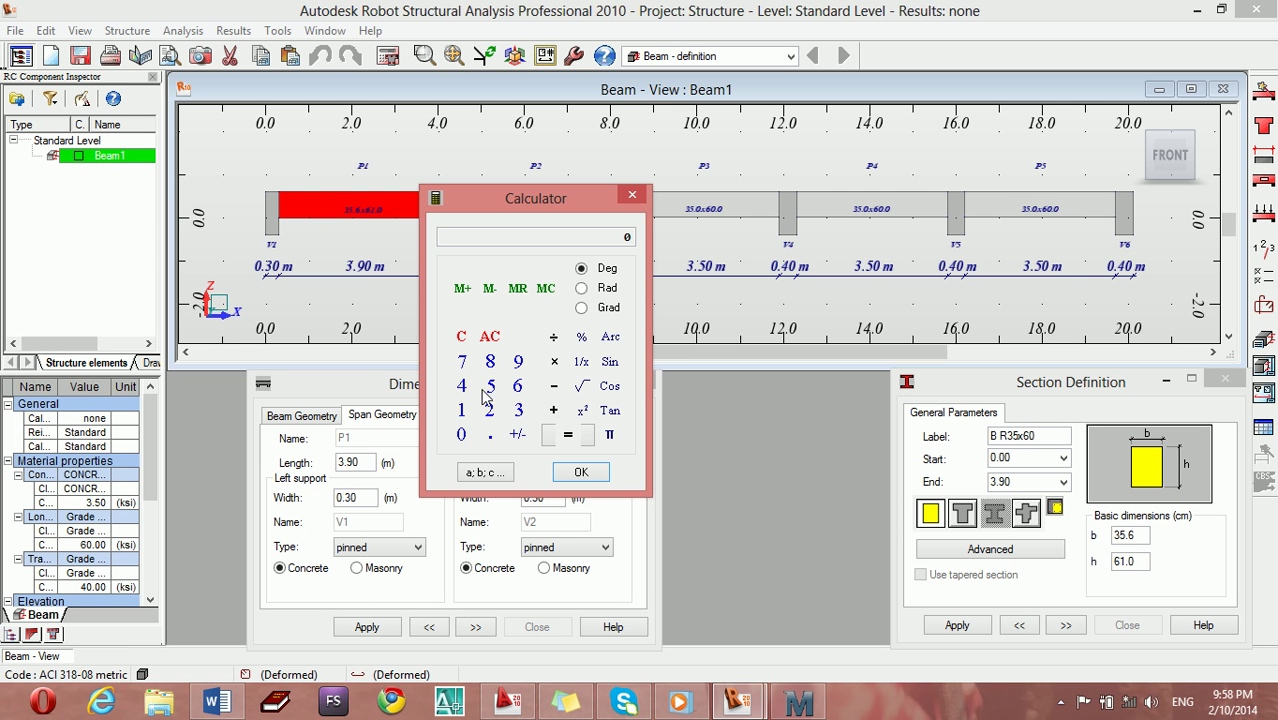
- Calculate 4.2 minus 0.3 with the built-in calculator, enter 3.9 m as span P1's length and apply it, keeping the 0.30 m support widths
{"action": "left_click", "coordinate": [462, 386]}
{"action": "left_click", "coordinate": [490, 434]}
{"action": "left_click", "coordinate": [489, 410]}
{"action": "left_click", "coordinate": [462, 436]}
{"action": "left_click", "coordinate": [490, 434]}
{"action": "left_click", "coordinate": [518, 410]}
{"action": "left_click", "coordinate": [584, 438]}
{"action": "left_click", "coordinate": [579, 473]}
{"action": "left_click", "coordinate": [633, 196]}
{"action": "left_click", "coordinate": [551, 496]}
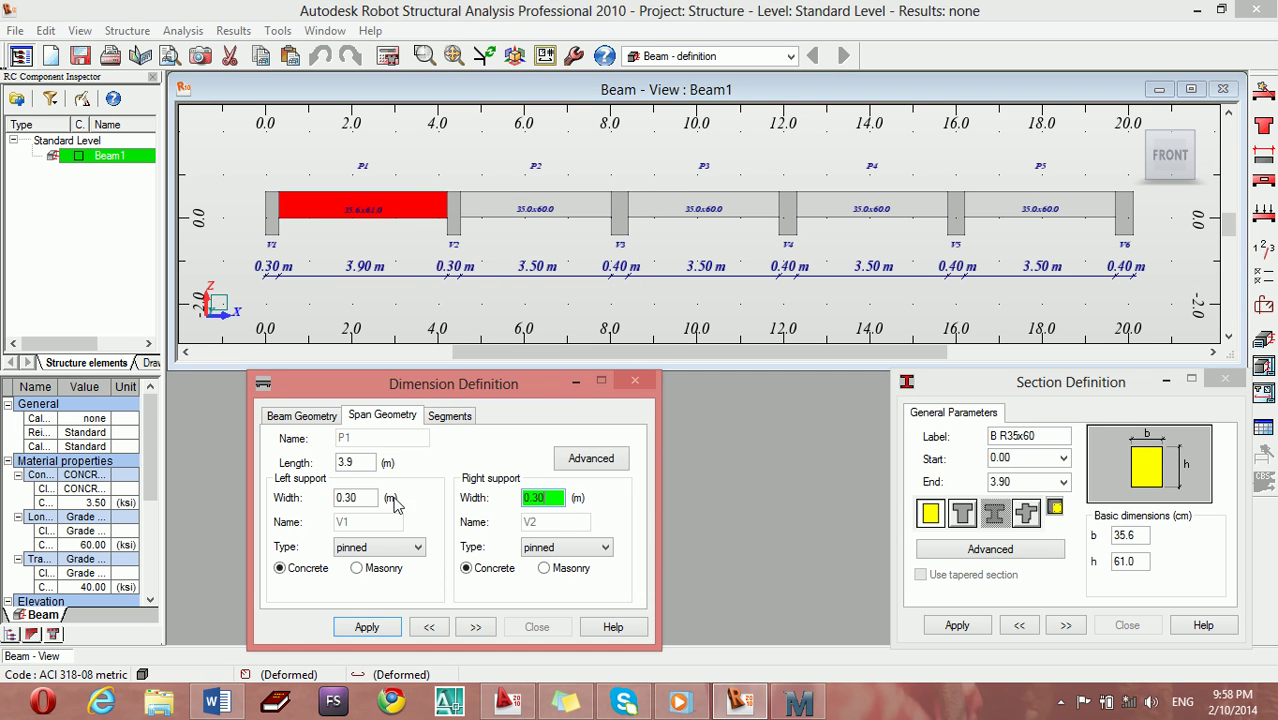
{"action": "double_click", "coordinate": [358, 497]}
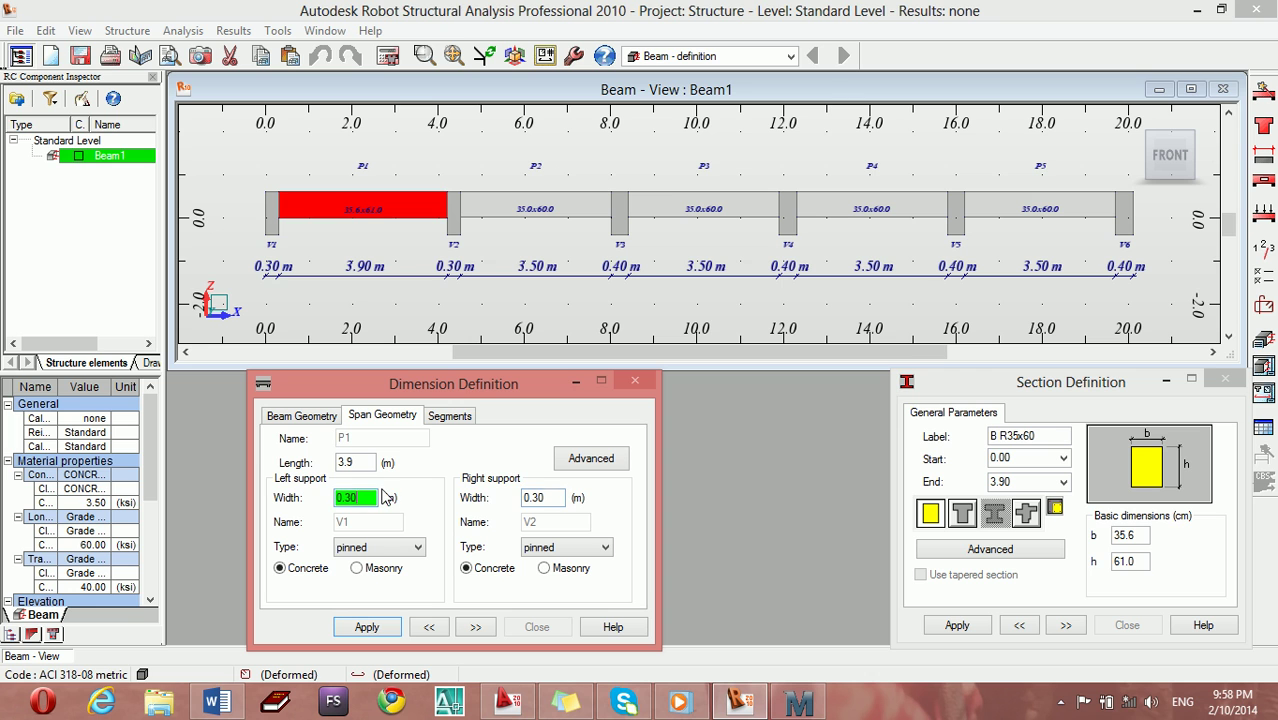
{"action": "left_click", "coordinate": [366, 627]}
- Go to span P2 and set its right support width to 0.3 m
{"action": "left_click", "coordinate": [472, 627]}
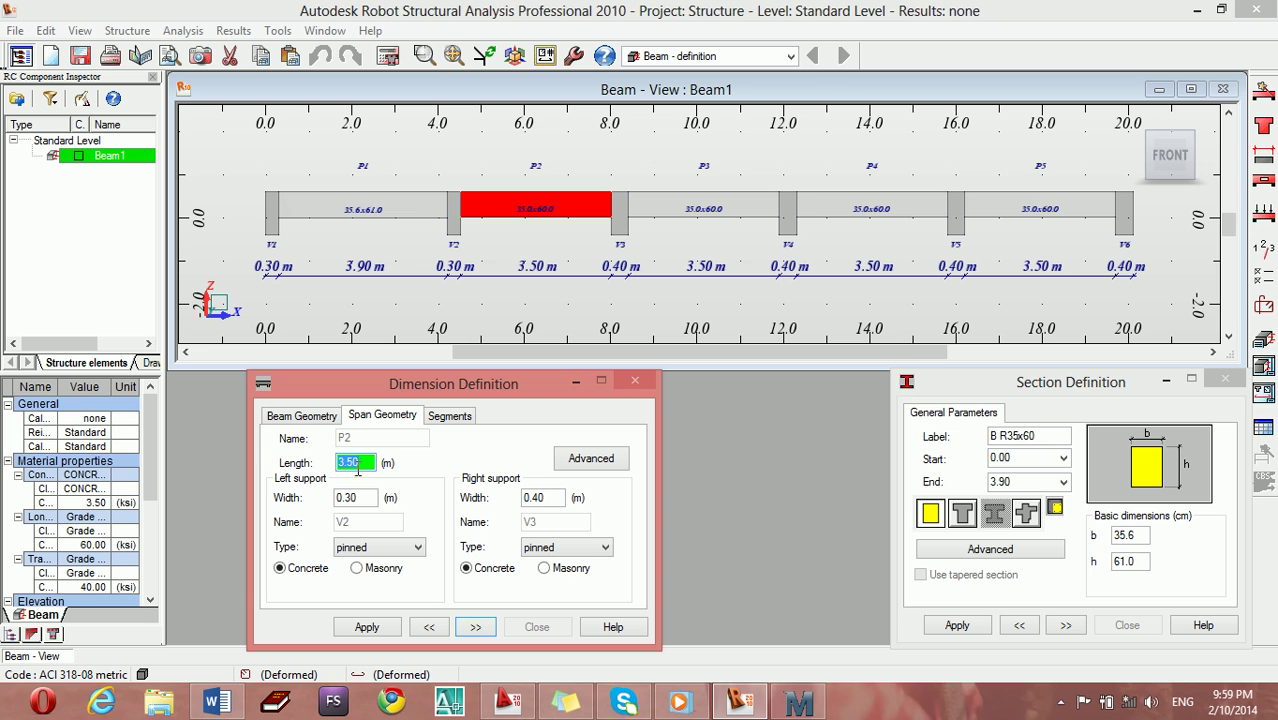
{"action": "left_click_drag", "start_coordinate": [547, 497], "coordinate": [476, 496]}
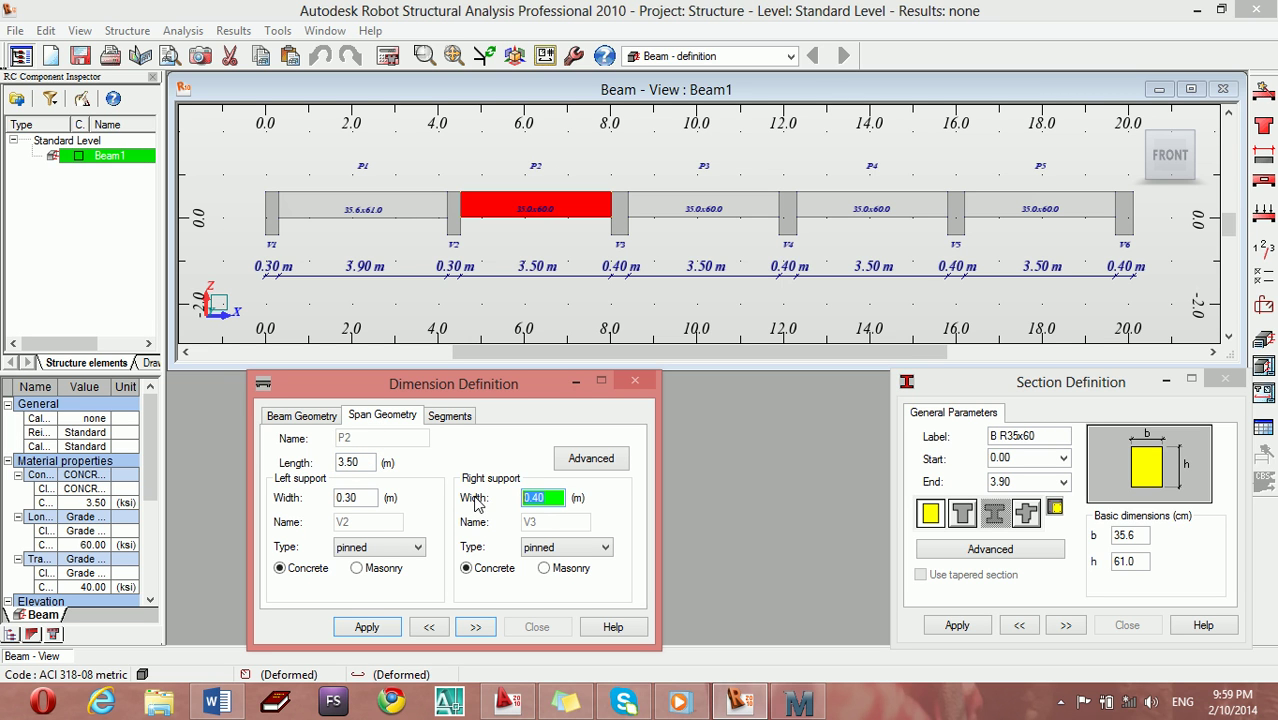
{"action": "type", "text": "0"}
{"action": "left_click", "coordinate": [362, 461]}
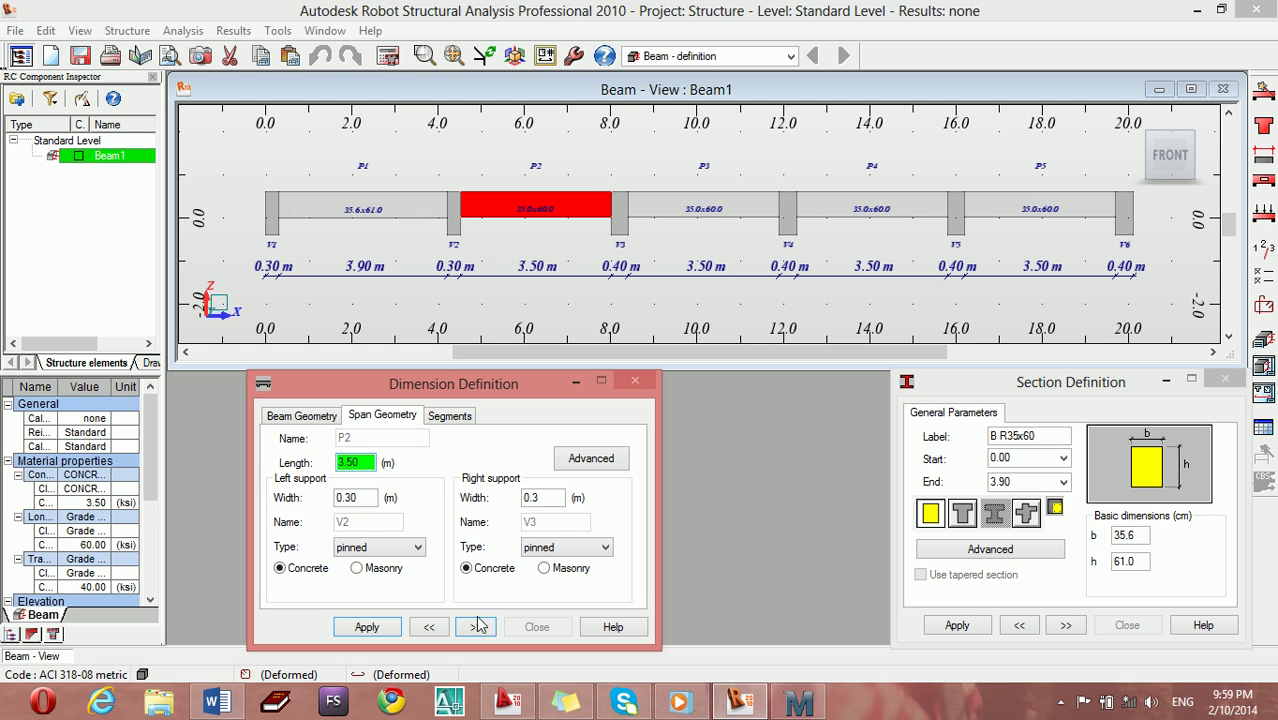
- Check the second bay in the AutoCAD plan, calculate 5.5 minus 0.3, and apply 5.2 m as span P2's length
{"action": "left_click_drag", "start_coordinate": [368, 463], "coordinate": [316, 461]}
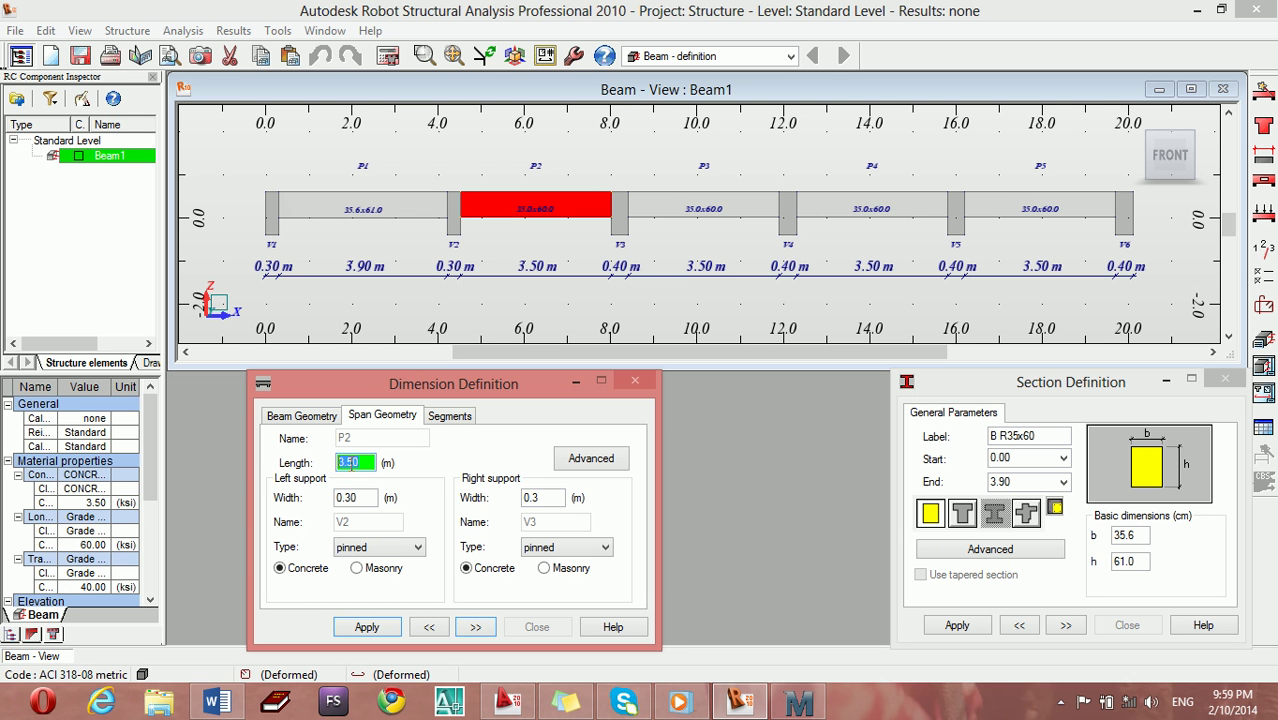
{"action": "double_click", "coordinate": [353, 463]}
{"action": "left_click", "coordinate": [508, 701]}
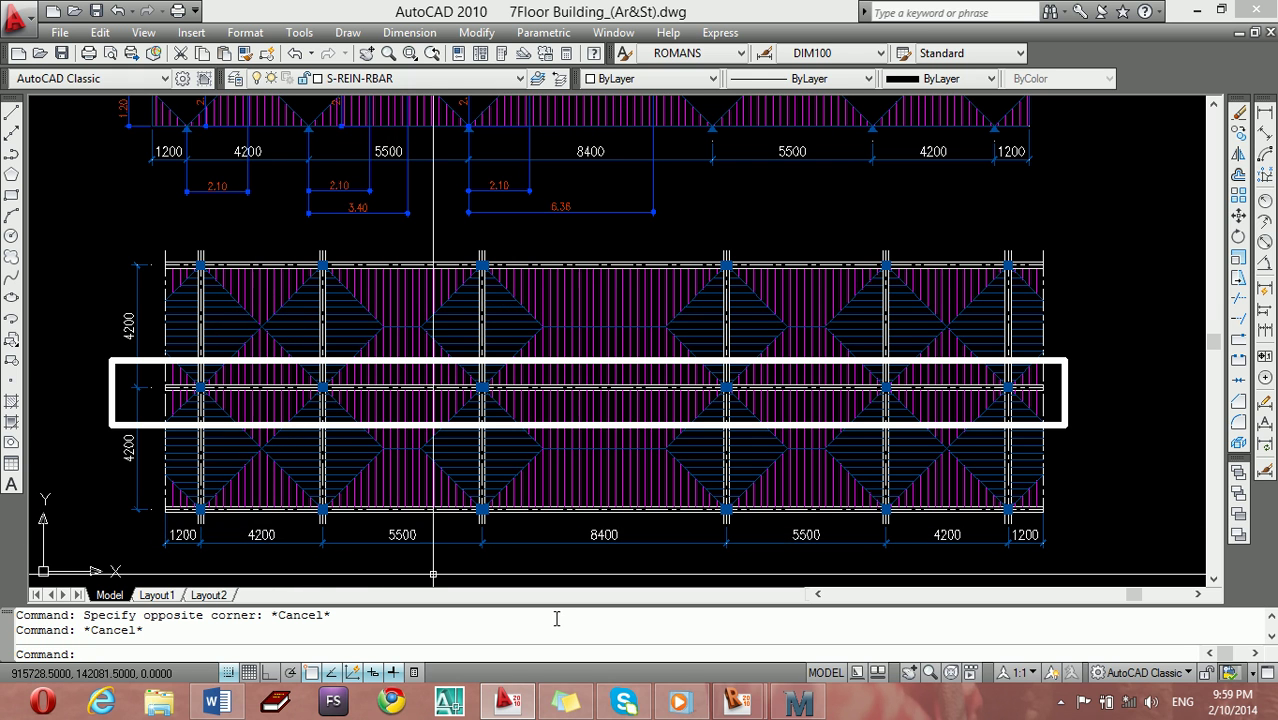
{"action": "left_click", "coordinate": [738, 706]}
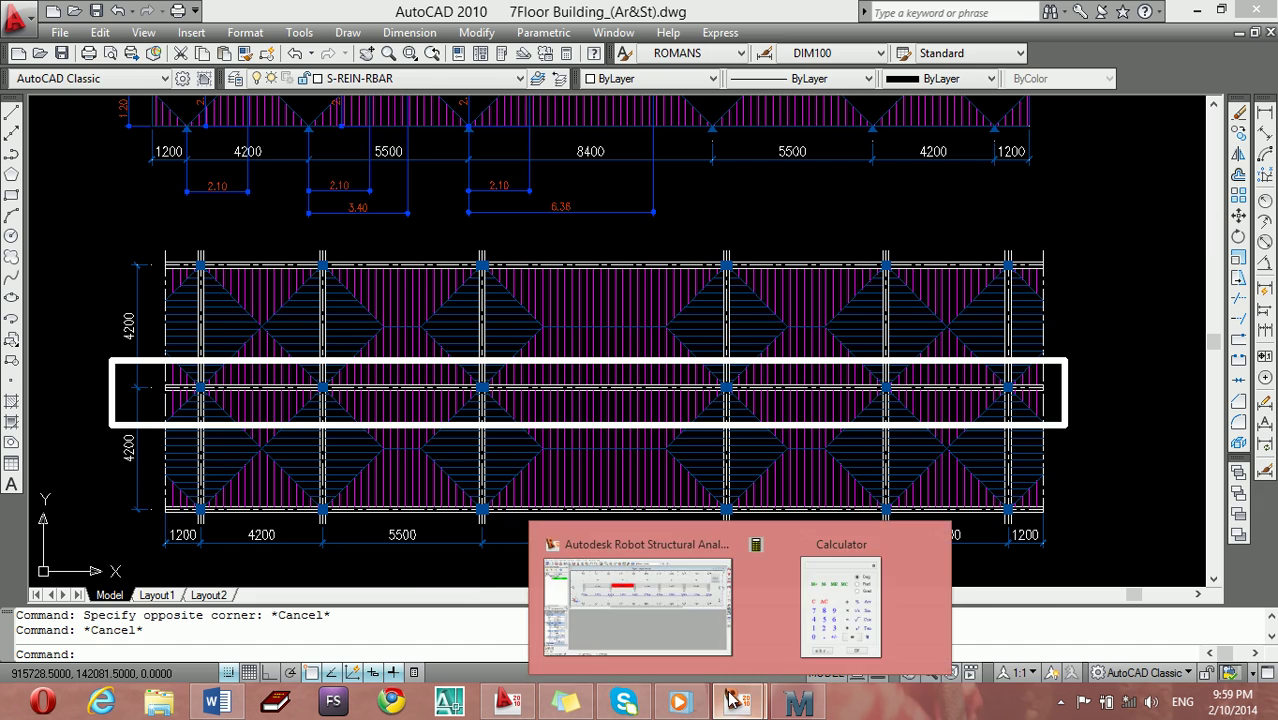
{"action": "left_click", "coordinate": [814, 637]}
{"action": "left_click", "coordinate": [491, 387]}
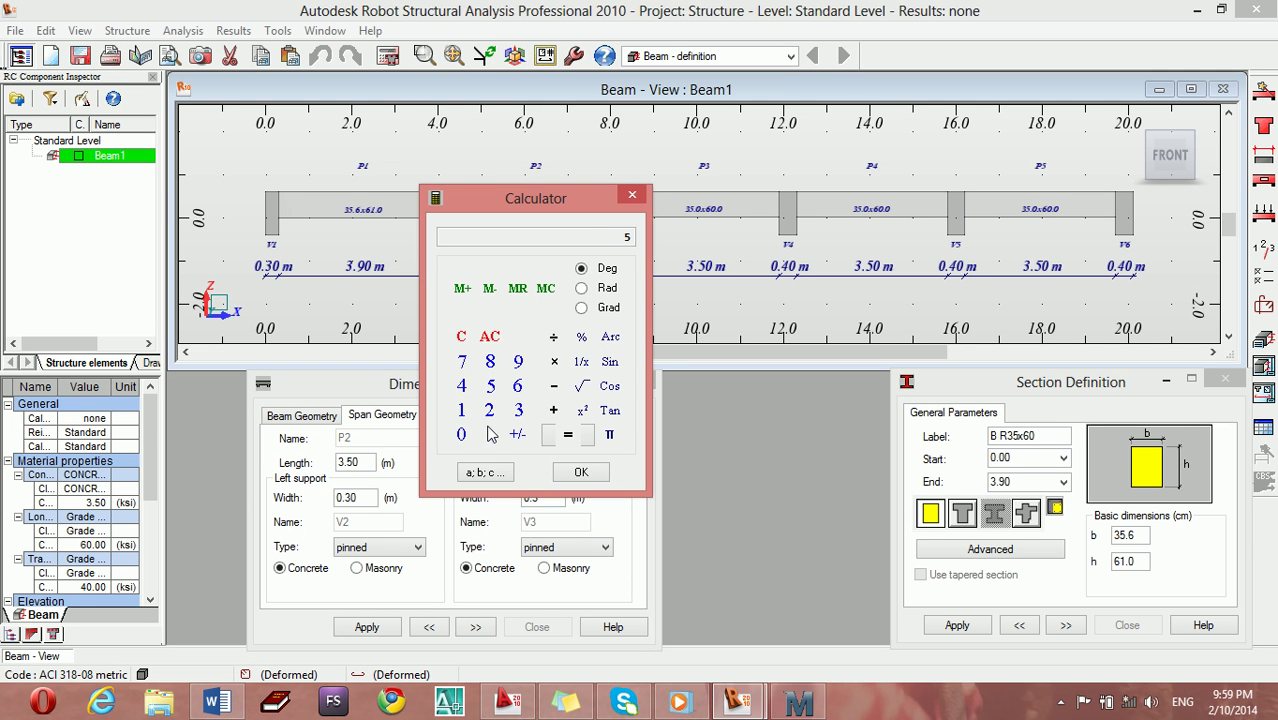
{"action": "left_click", "coordinate": [490, 436]}
{"action": "left_click", "coordinate": [485, 434]}
{"action": "left_click", "coordinate": [517, 416]}
{"action": "left_click", "coordinate": [564, 429]}
{"action": "left_click", "coordinate": [583, 478]}
{"action": "left_click", "coordinate": [382, 627]}
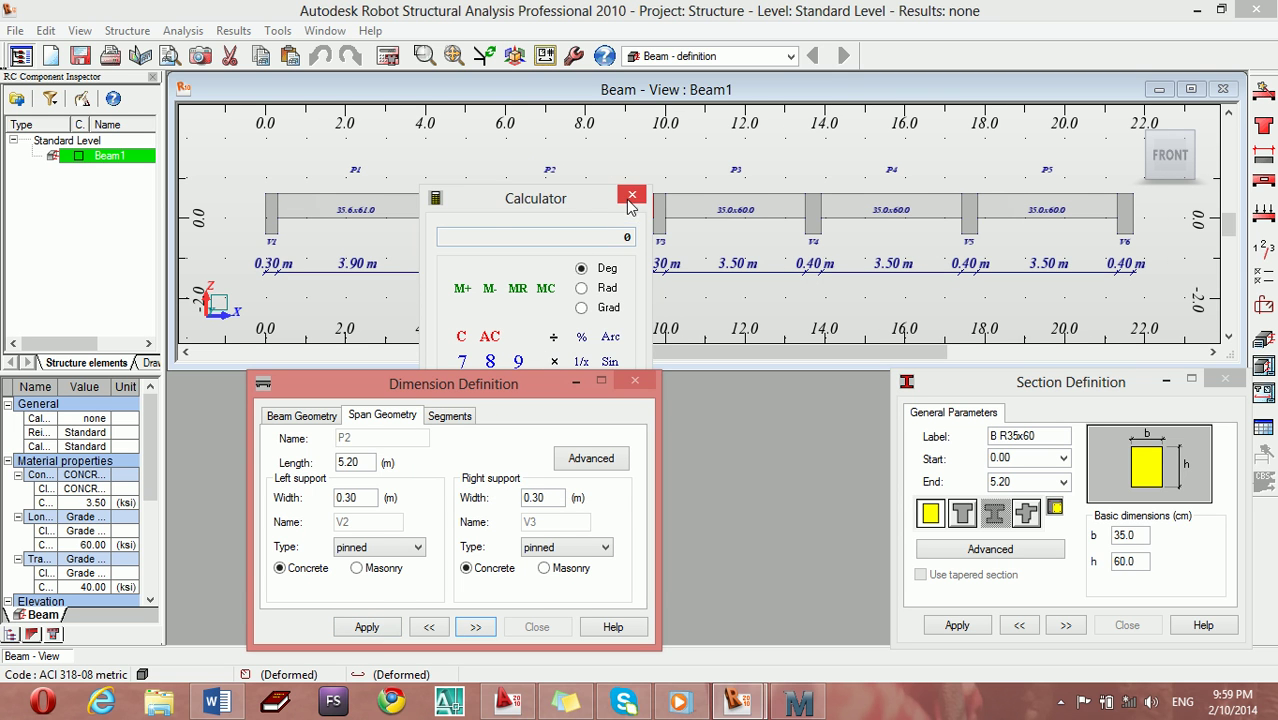
- Select span P3, check its bay in the AutoCAD plan, and set its length to 8.1 m, calculated as 8.4 minus 0.3
{"action": "left_click_drag", "start_coordinate": [566, 208], "coordinate": [790, 356]}
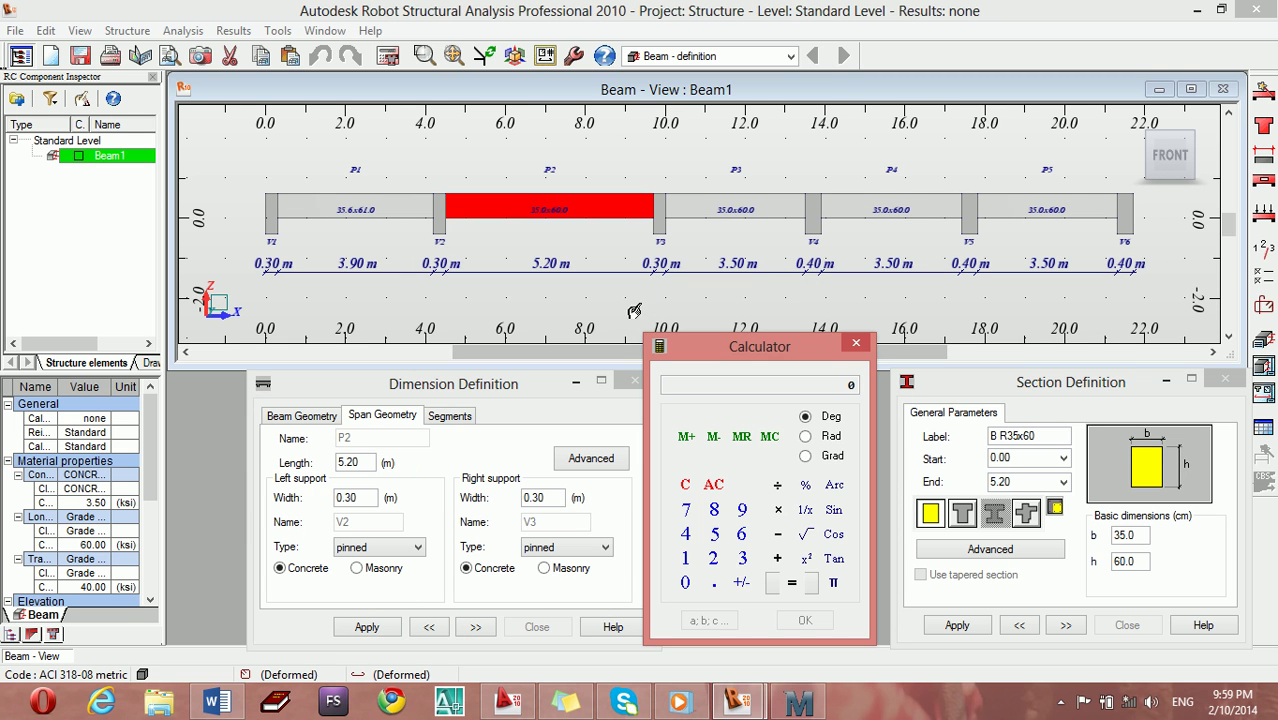
{"action": "left_click", "coordinate": [729, 220]}
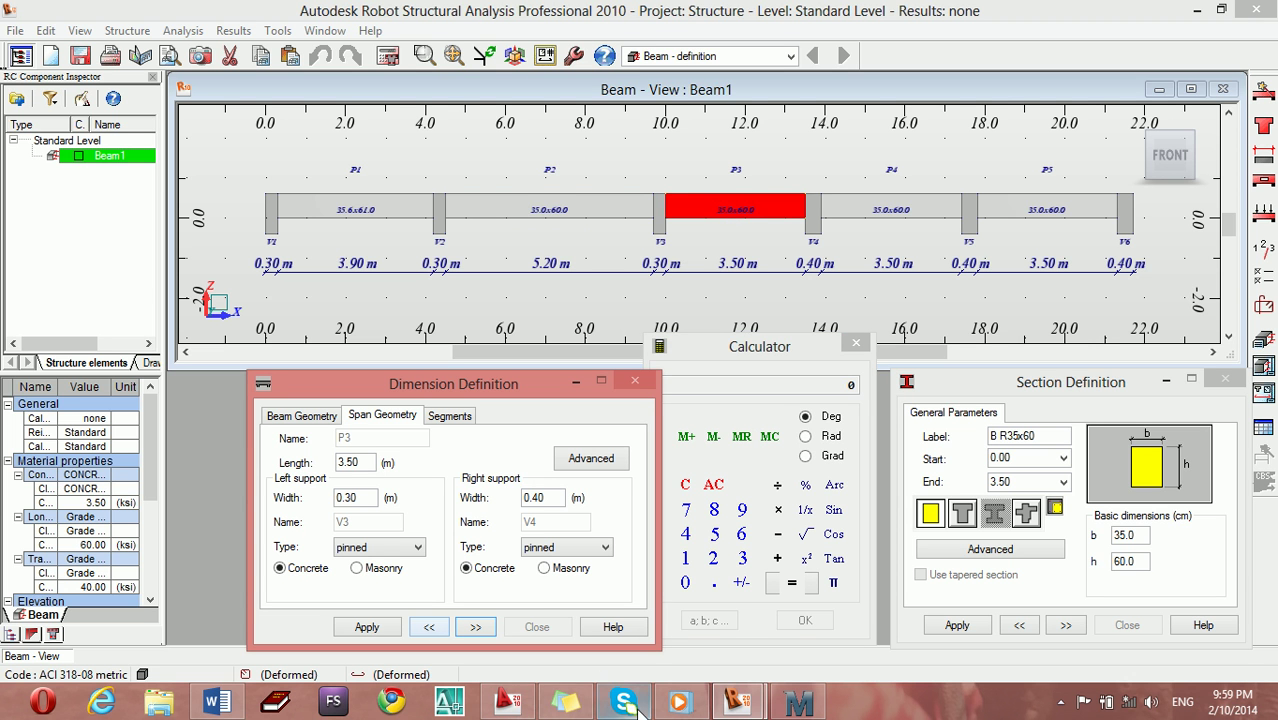
{"action": "left_click", "coordinate": [508, 702]}
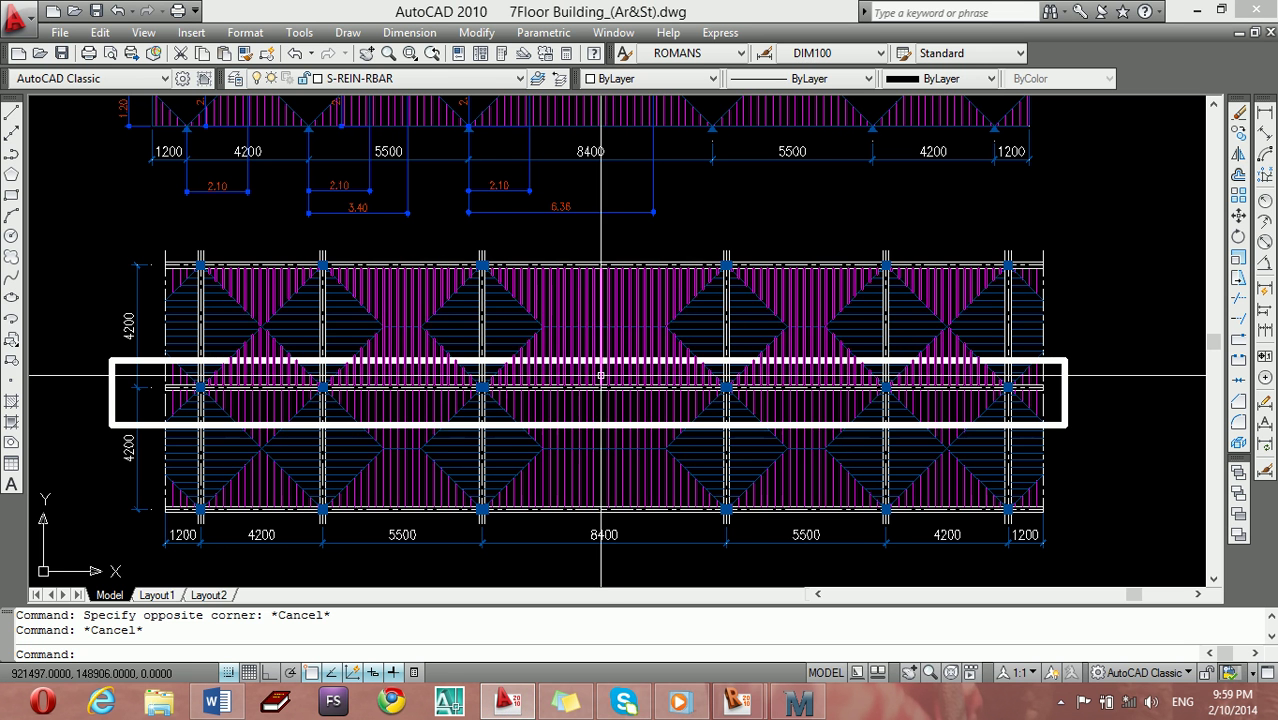
{"action": "left_click", "coordinate": [746, 704]}
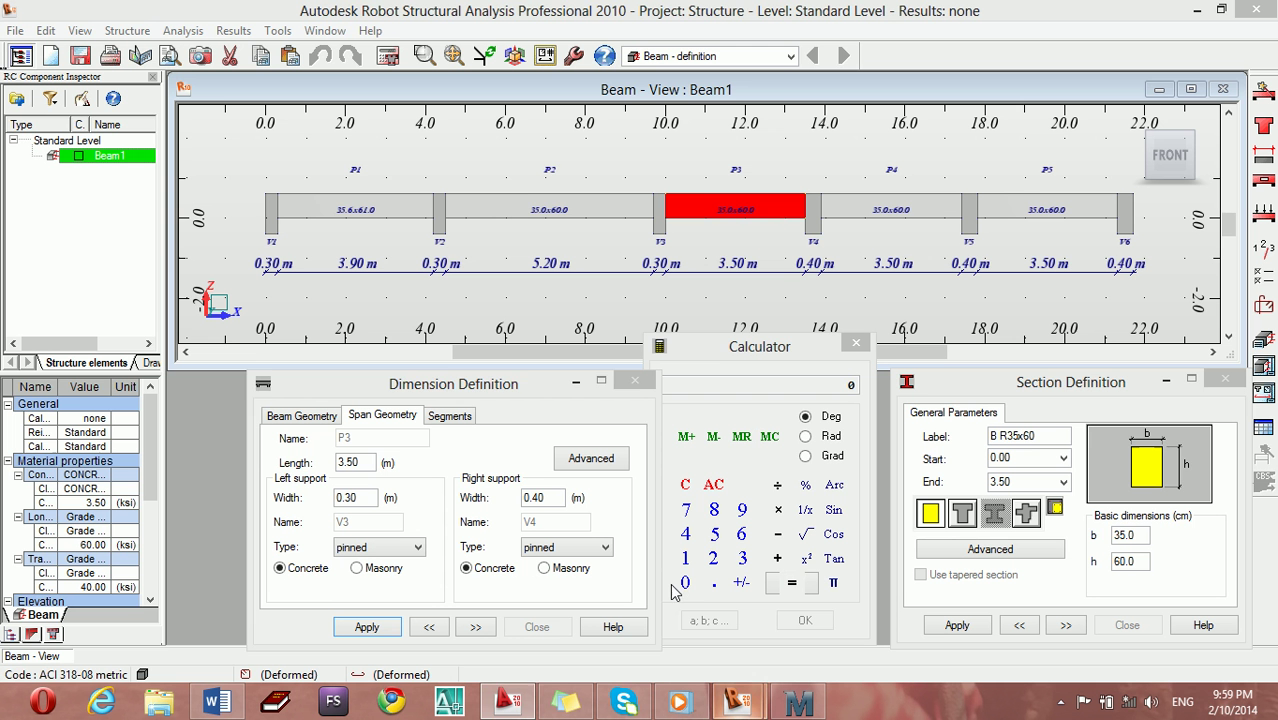
{"action": "double_click", "coordinate": [362, 462]}
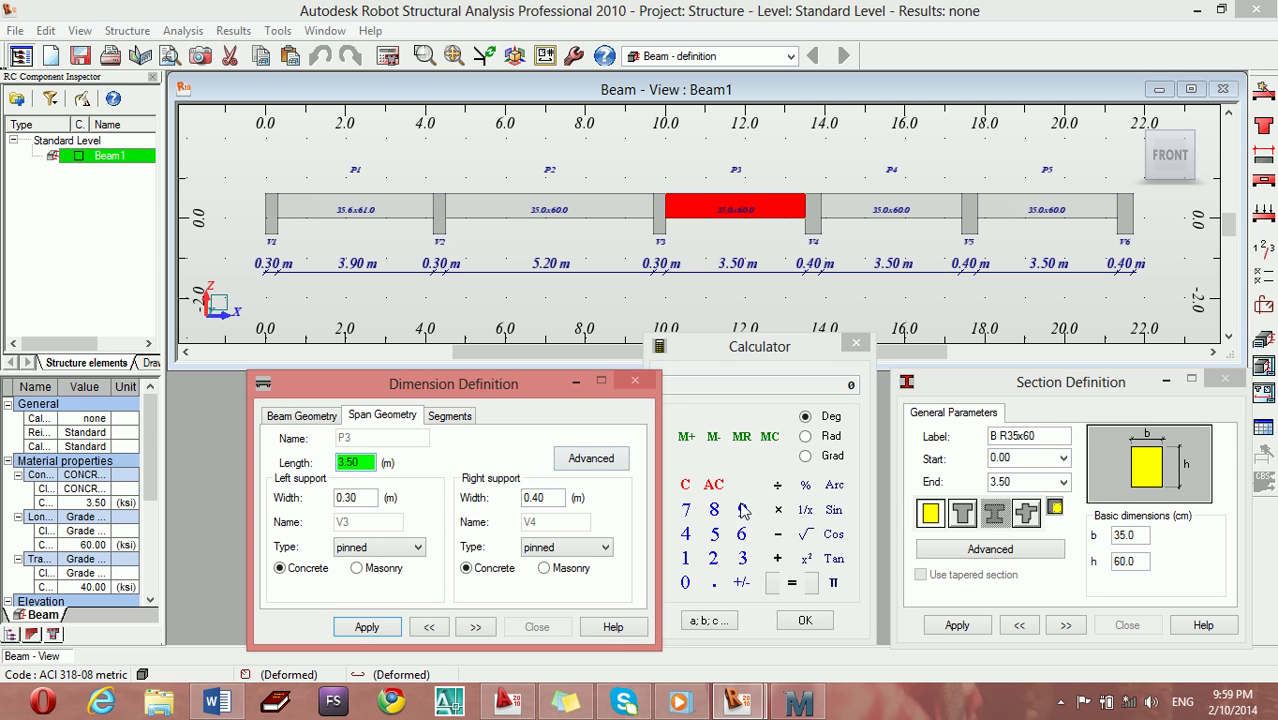
{"action": "left_click", "coordinate": [716, 515]}
{"action": "left_click", "coordinate": [686, 536]}
{"action": "left_click", "coordinate": [685, 582]}
{"action": "left_click", "coordinate": [713, 580]}
{"action": "left_click", "coordinate": [791, 584]}
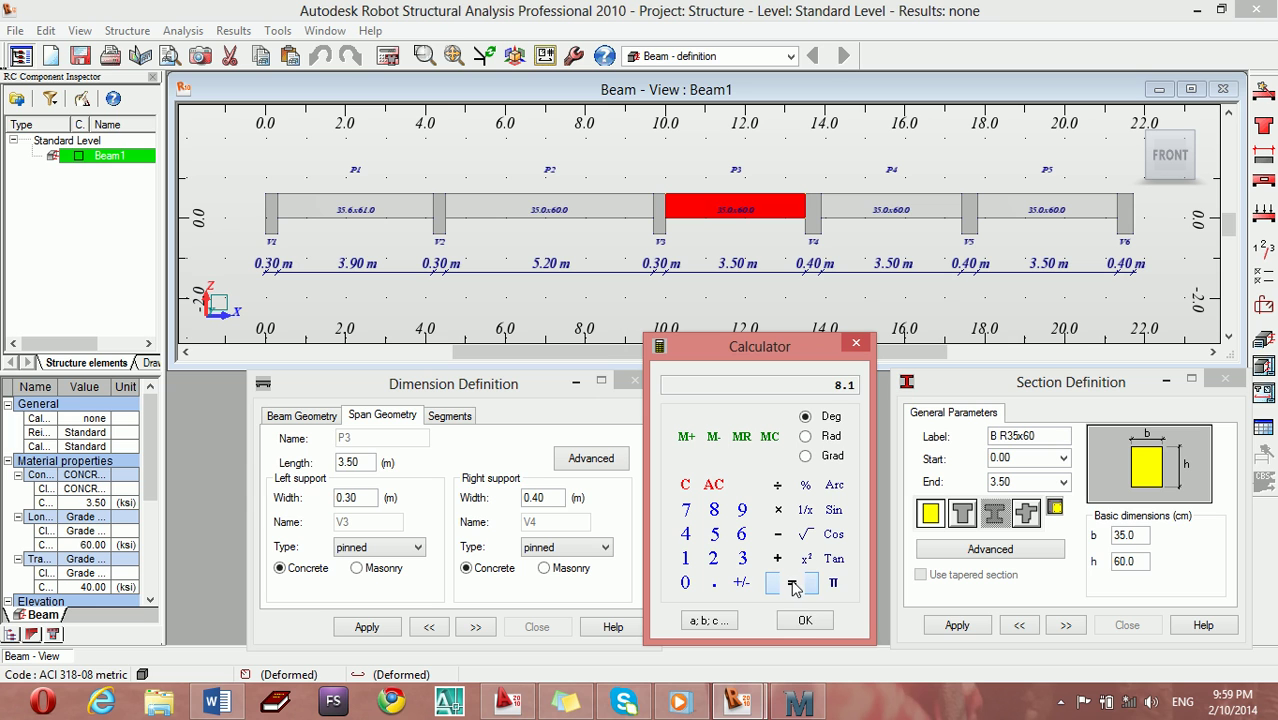
{"action": "left_click", "coordinate": [805, 620]}
- Set span P3's right support width to 0.3 m and apply the new span geometry
{"action": "left_click", "coordinate": [538, 501]}
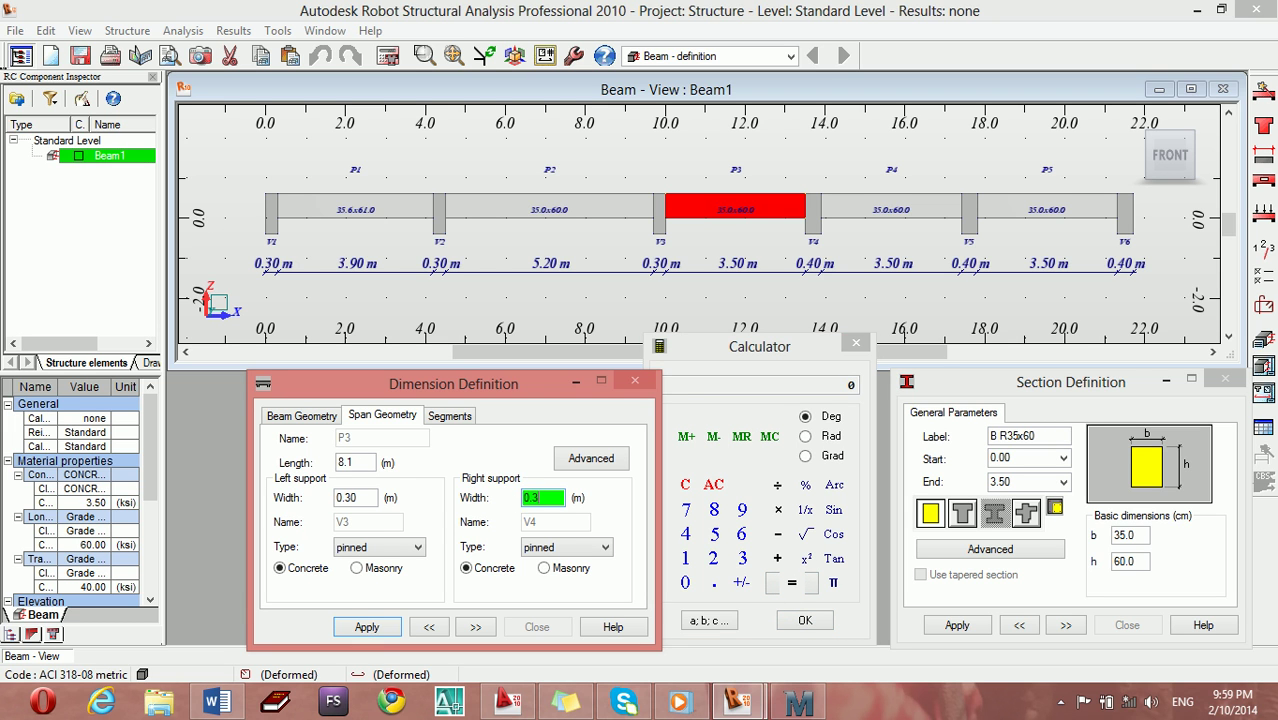
{"action": "type", "text": "0.3"}
{"action": "left_click", "coordinate": [367, 627]}
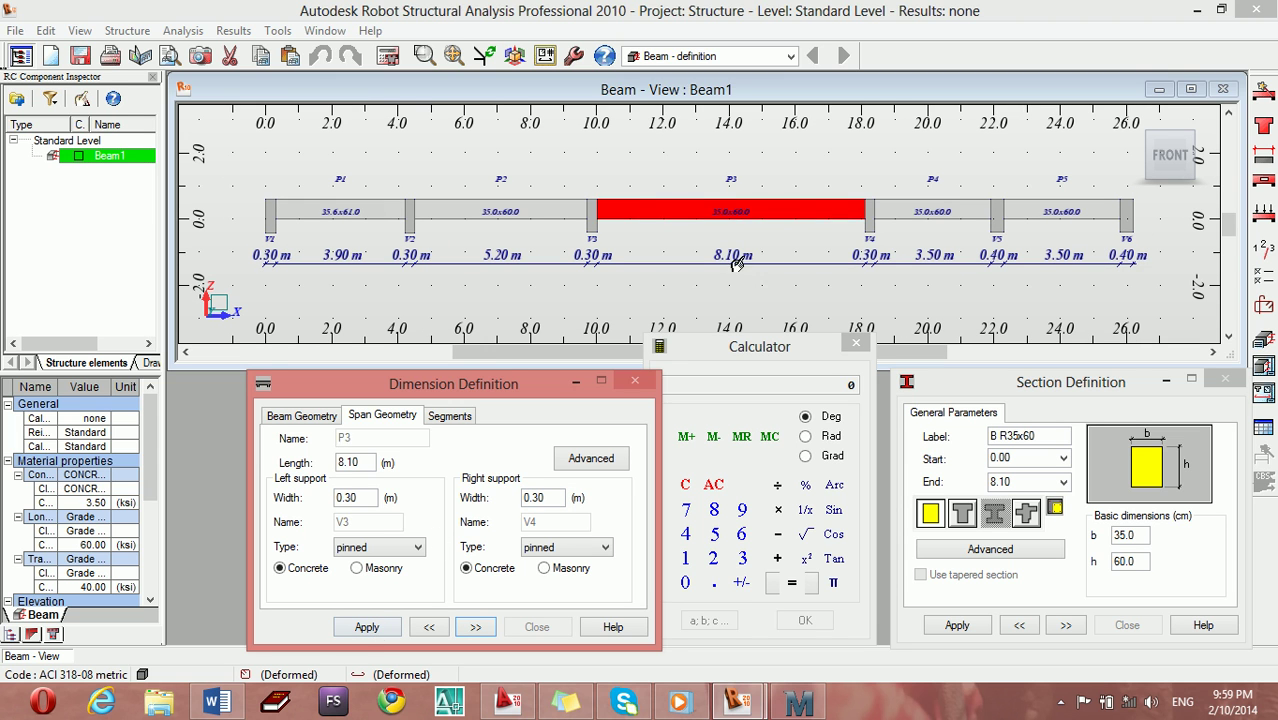
- Select span P4, calculate 4.2 minus 0.3, and apply 3.9 m as its length
{"action": "left_click", "coordinate": [920, 228]}
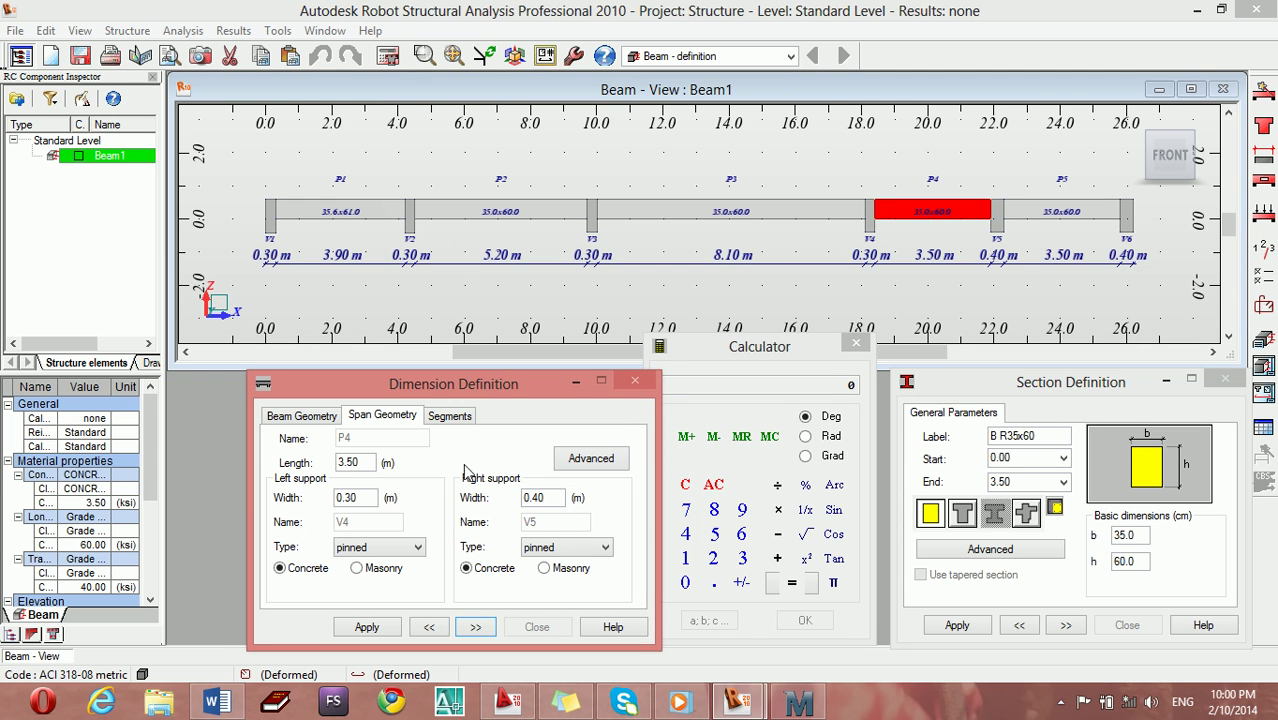
{"action": "left_click_drag", "start_coordinate": [366, 461], "coordinate": [339, 462]}
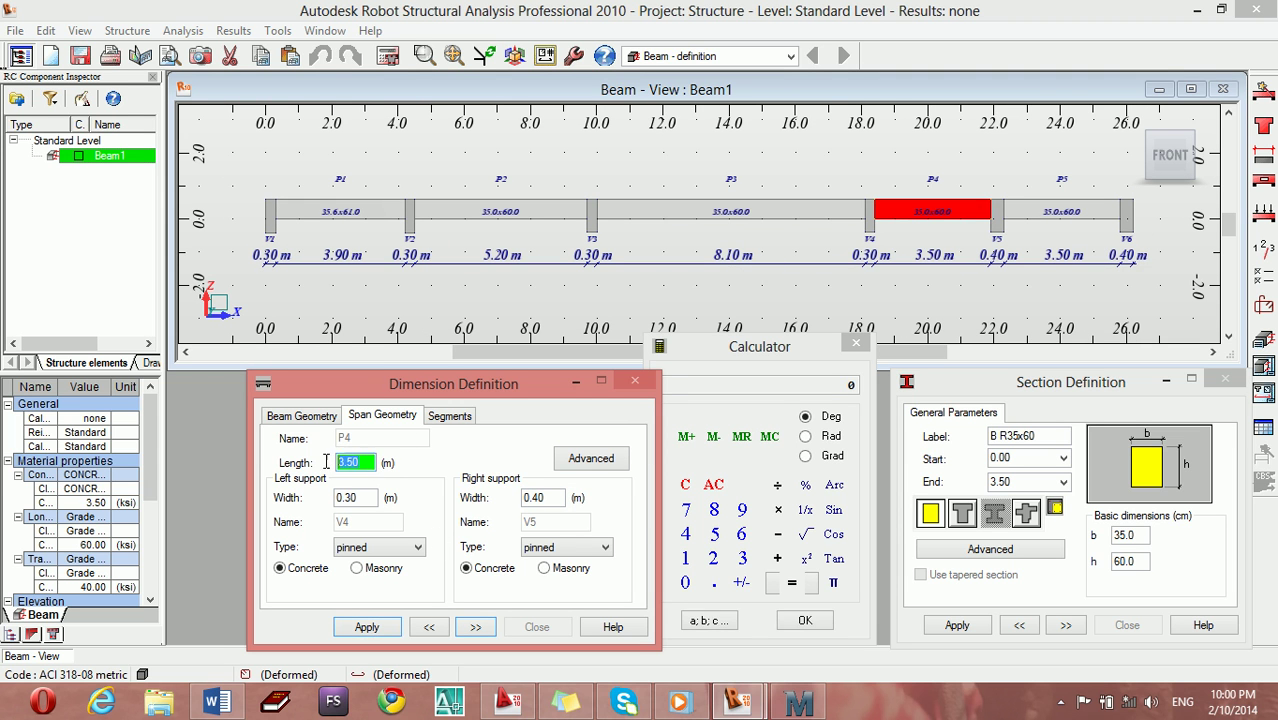
{"action": "double_click", "coordinate": [362, 462]}
{"action": "left_click", "coordinate": [690, 538]}
{"action": "left_click", "coordinate": [714, 582]}
{"action": "left_click", "coordinate": [713, 558]}
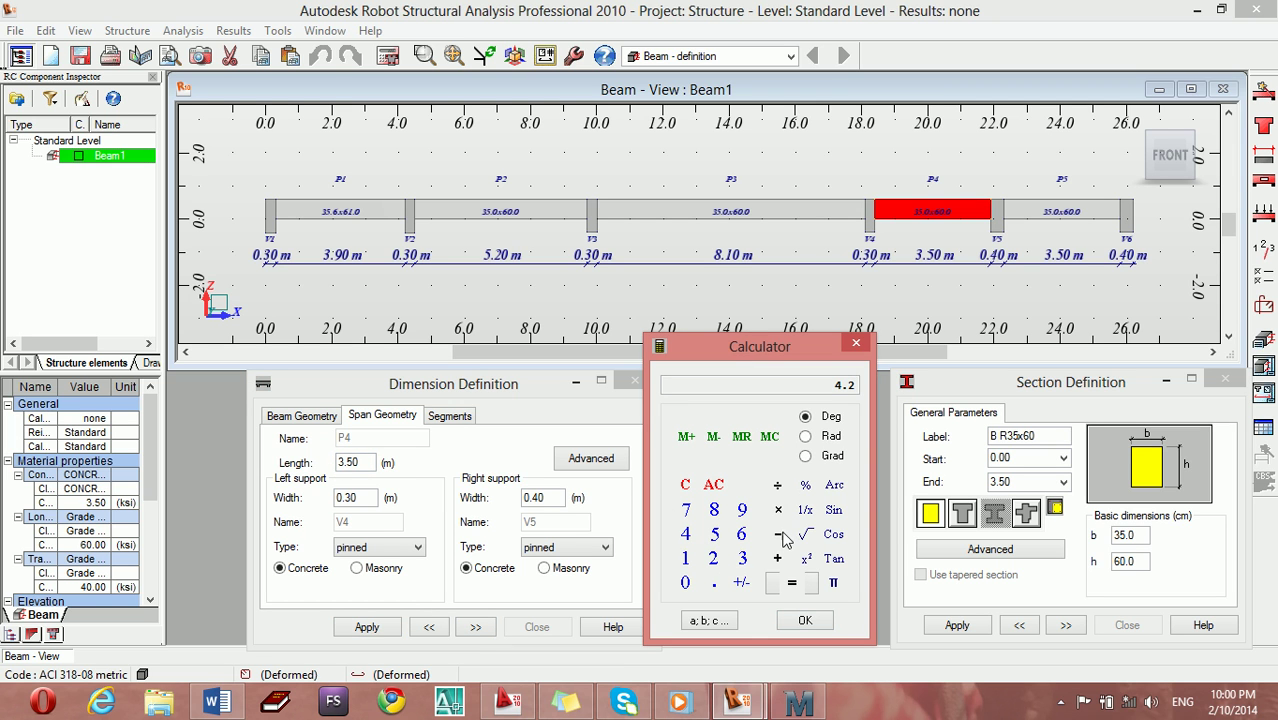
{"action": "left_click", "coordinate": [687, 583]}
{"action": "left_click", "coordinate": [805, 615]}
{"action": "left_click", "coordinate": [367, 627]}
{"action": "left_click", "coordinate": [475, 627]}
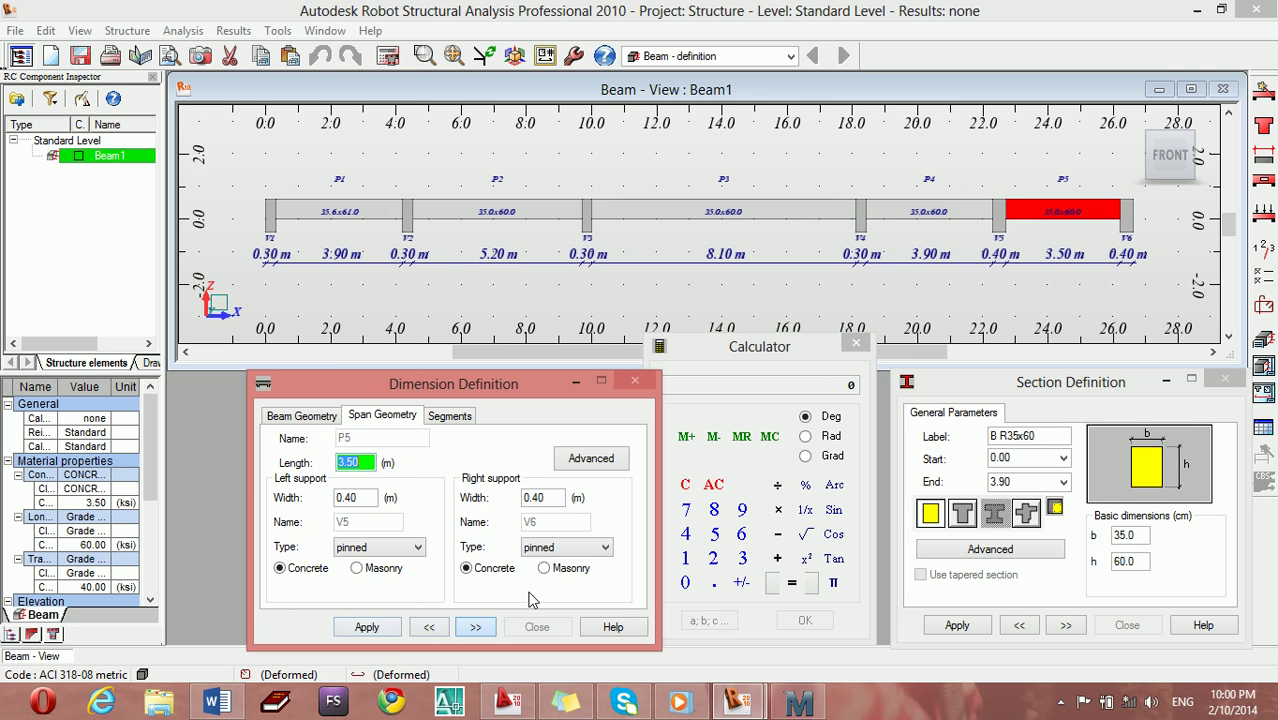
- Reselect span P4, calculate 5.5 minus 0.3, and apply 5.2 m as its length
{"action": "left_click", "coordinate": [947, 220]}
{"action": "left_click", "coordinate": [666, 474]}
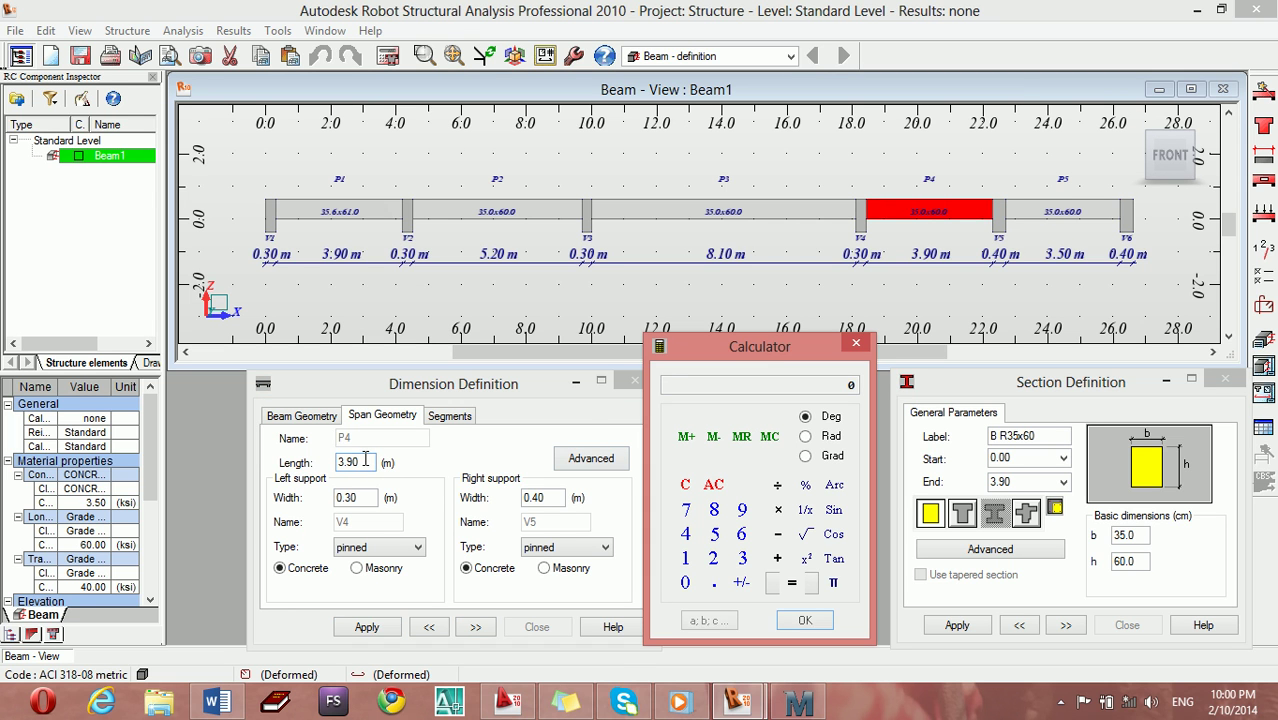
{"action": "left_click", "coordinate": [714, 536]}
{"action": "left_click", "coordinate": [714, 582]}
{"action": "left_click", "coordinate": [713, 558]}
{"action": "left_click", "coordinate": [800, 621]}
{"action": "left_click", "coordinate": [388, 624]}
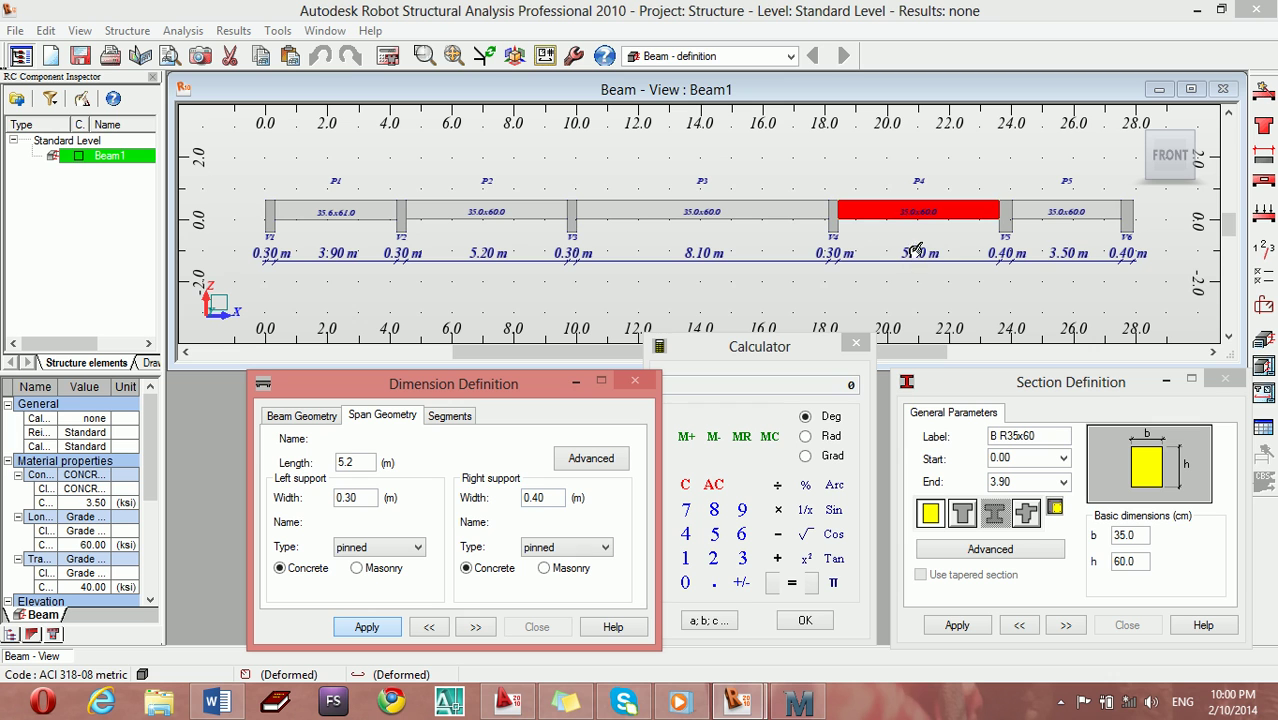
- Reselect span P4, set its right support width to 0.3 m, and apply the change
{"action": "left_click", "coordinate": [1049, 219]}
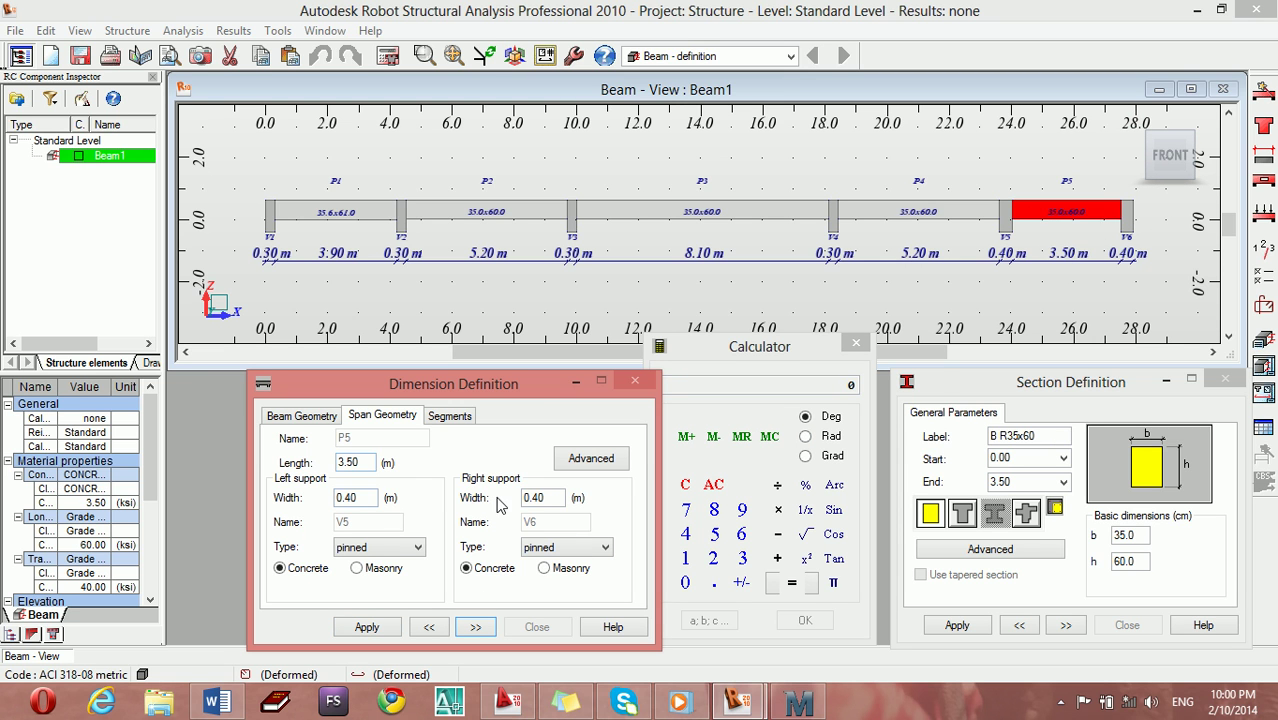
{"action": "left_click", "coordinate": [918, 212]}
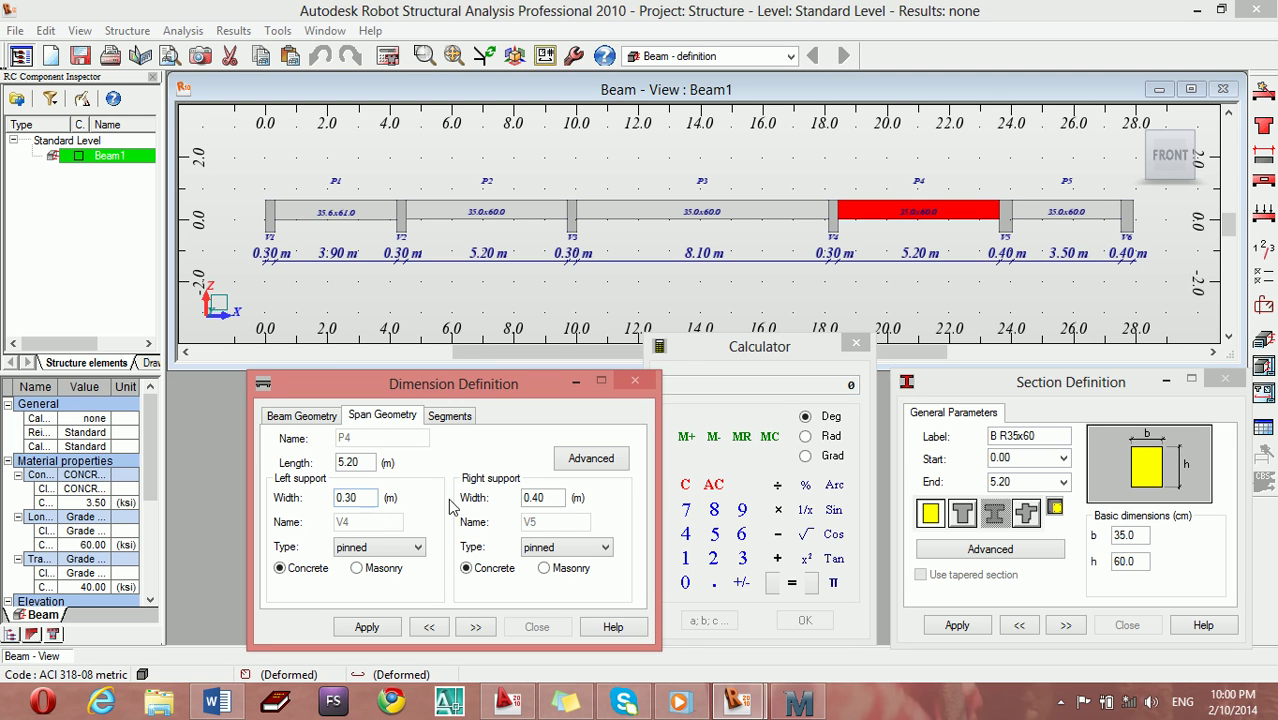
{"action": "double_click", "coordinate": [552, 491]}
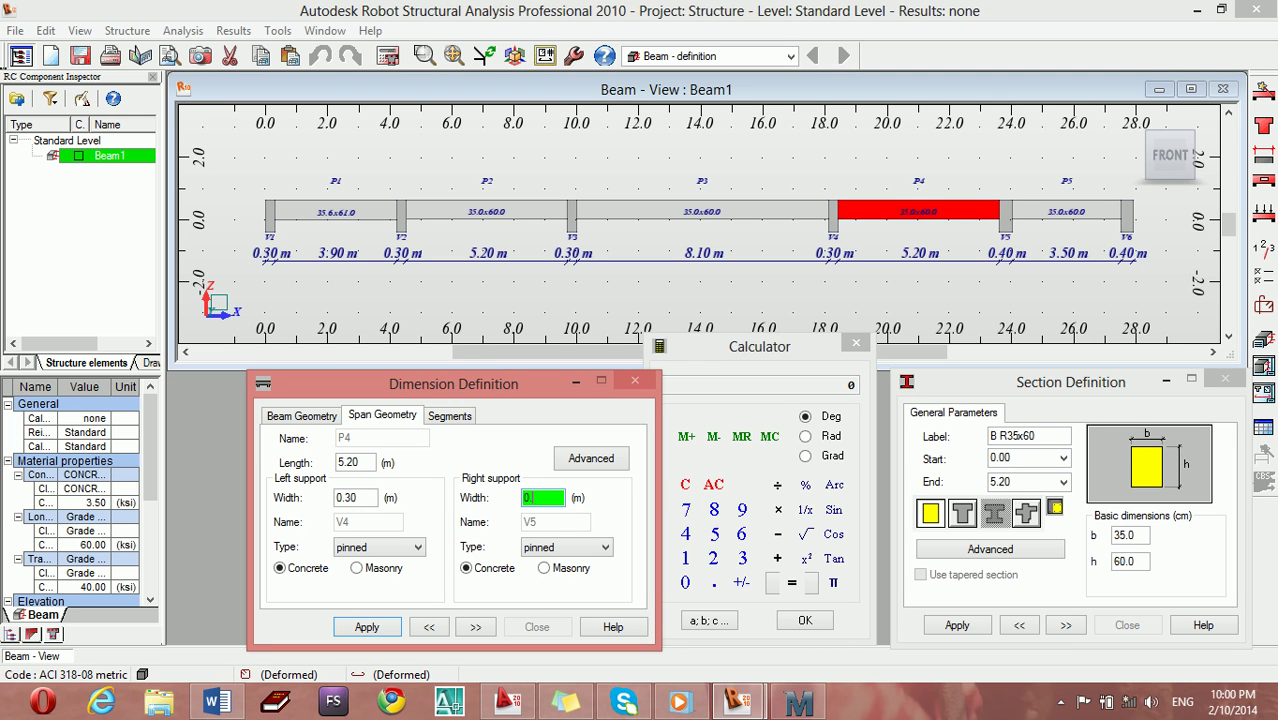
{"action": "type", "text": "0.3"}
{"action": "left_click", "coordinate": [367, 627]}
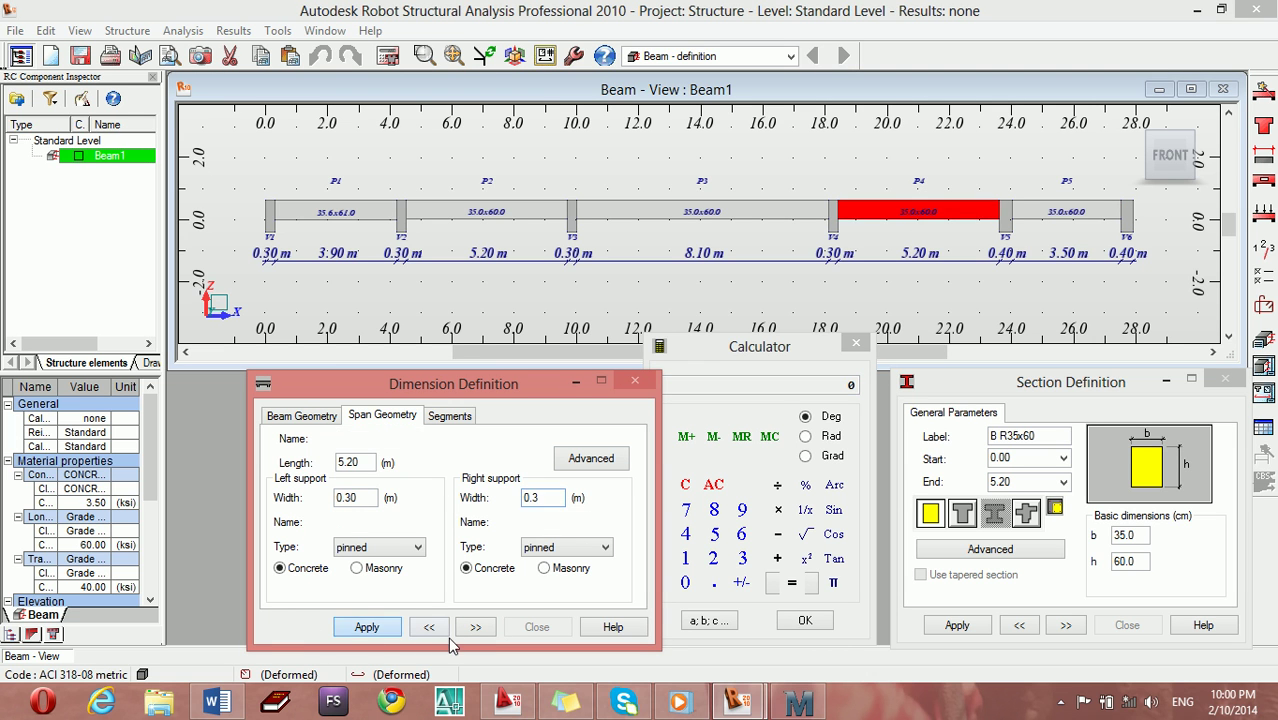
- Move on to span P5, set its length to 3.9 m, and apply the new geometry
{"action": "left_click", "coordinate": [474, 627]}
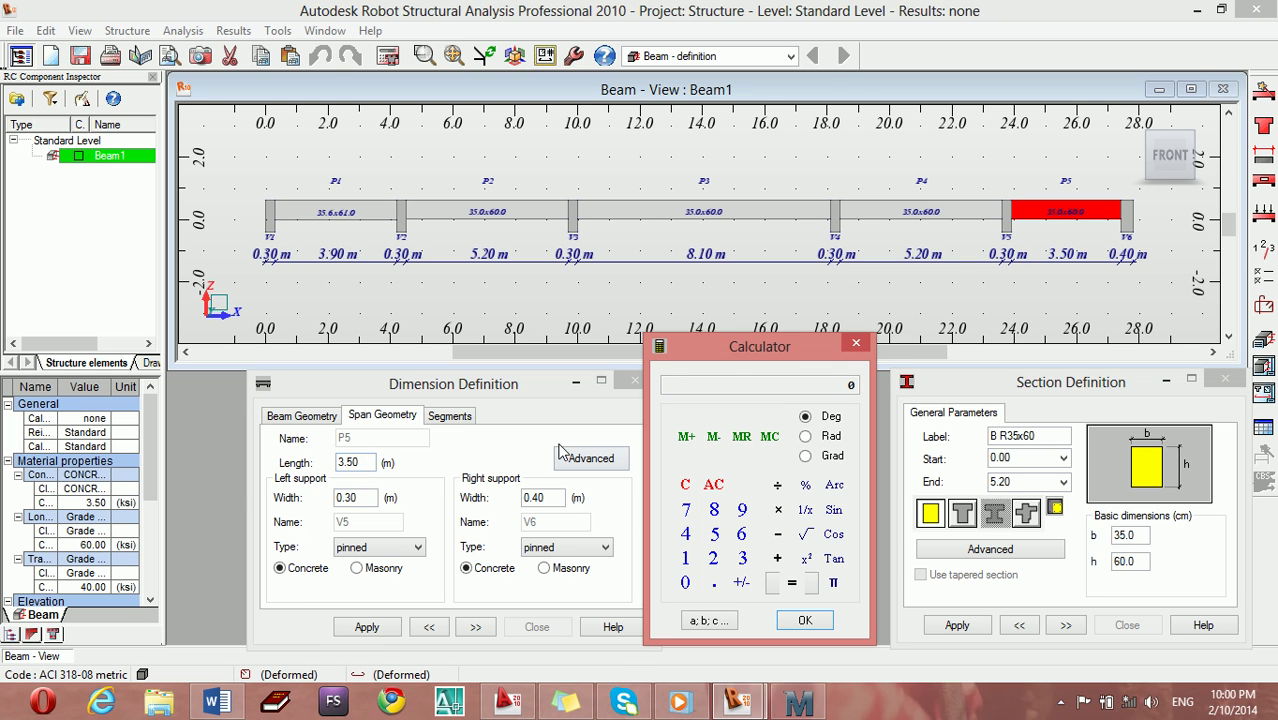
{"action": "left_click", "coordinate": [740, 558]}
{"action": "left_click", "coordinate": [714, 583]}
{"action": "left_click", "coordinate": [742, 510]}
{"action": "left_click", "coordinate": [802, 620]}
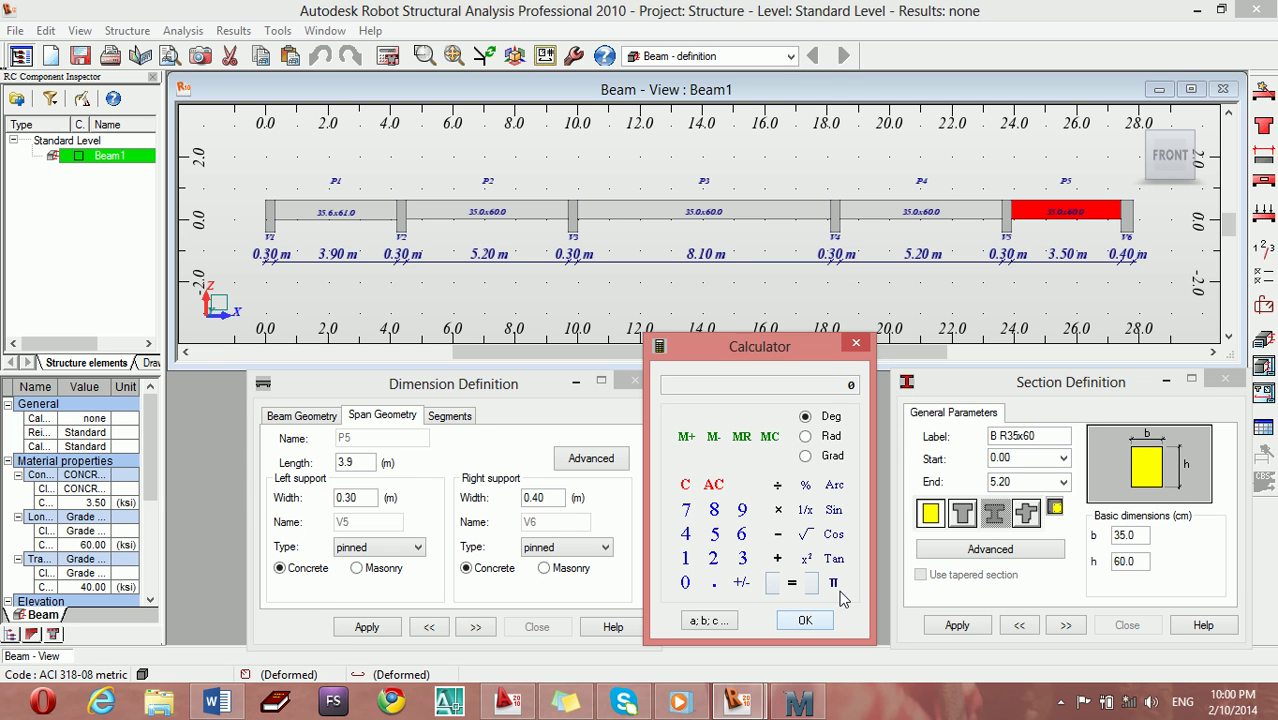
{"action": "left_click", "coordinate": [389, 627]}
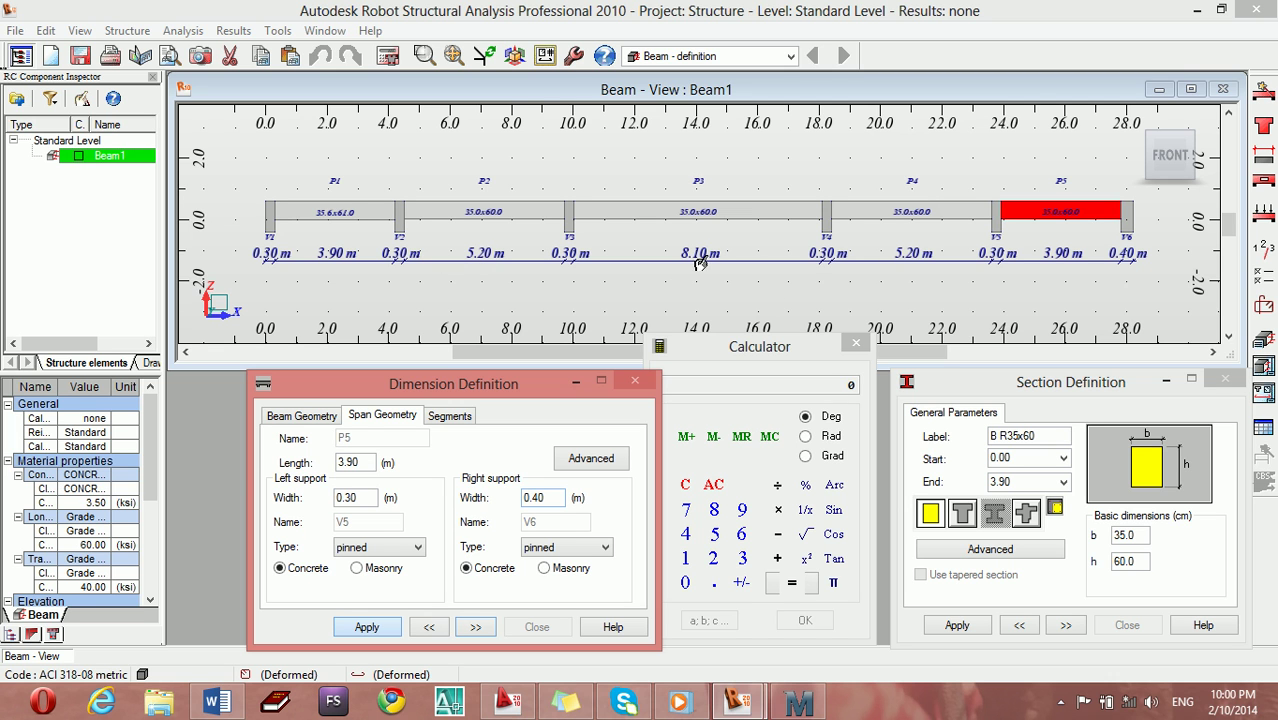
- Add a cantilever at the left end of the beam and acknowledge the automatic load correction
{"action": "left_click", "coordinate": [337, 224]}
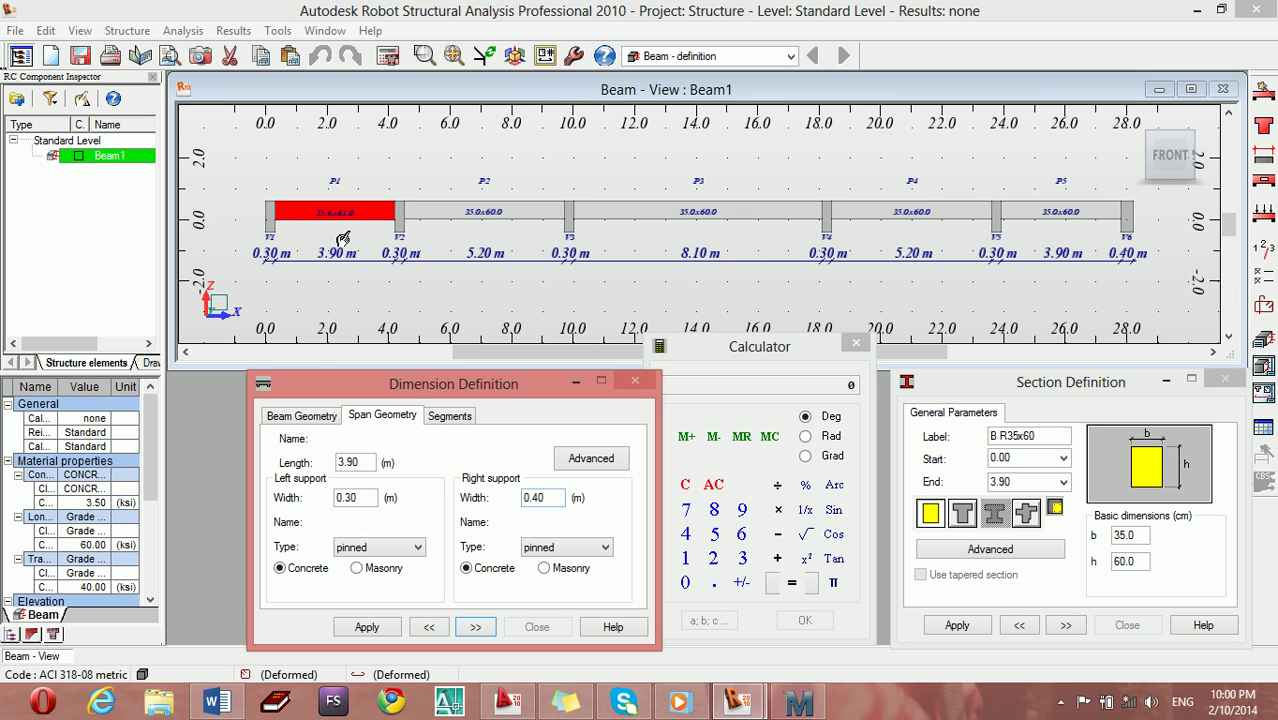
{"action": "left_click", "coordinate": [306, 416]}
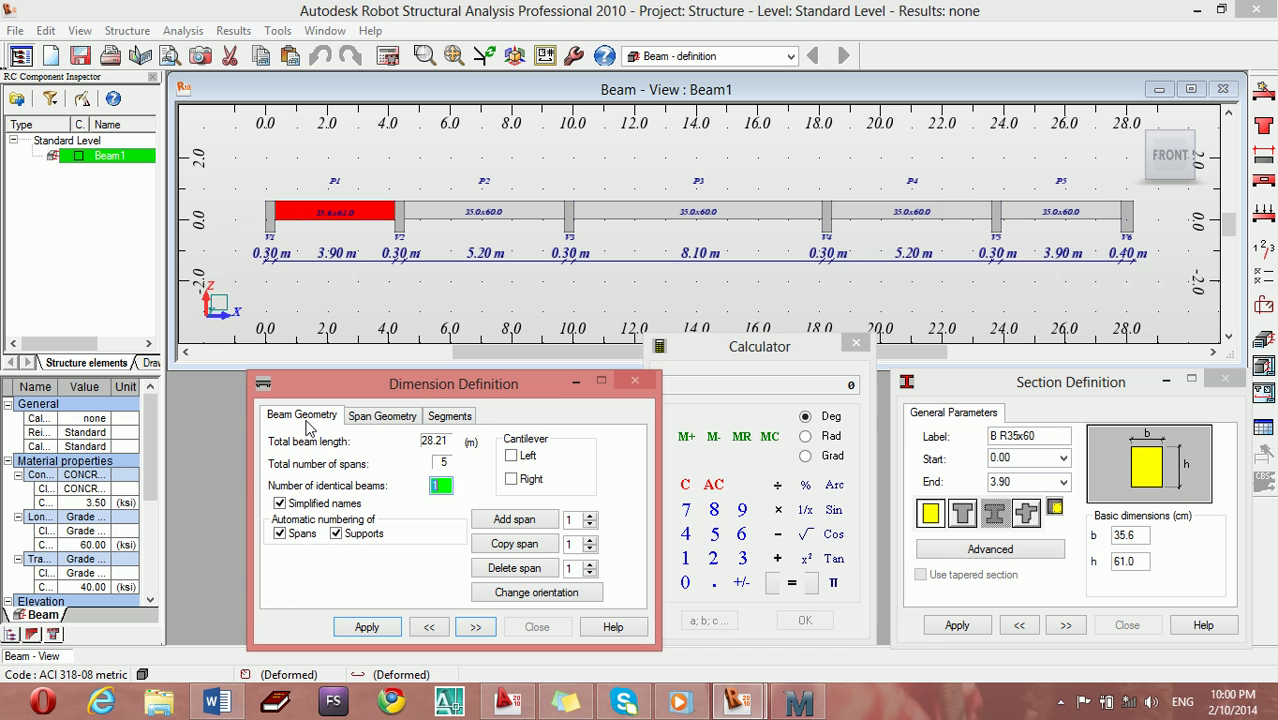
{"action": "left_click", "coordinate": [512, 456]}
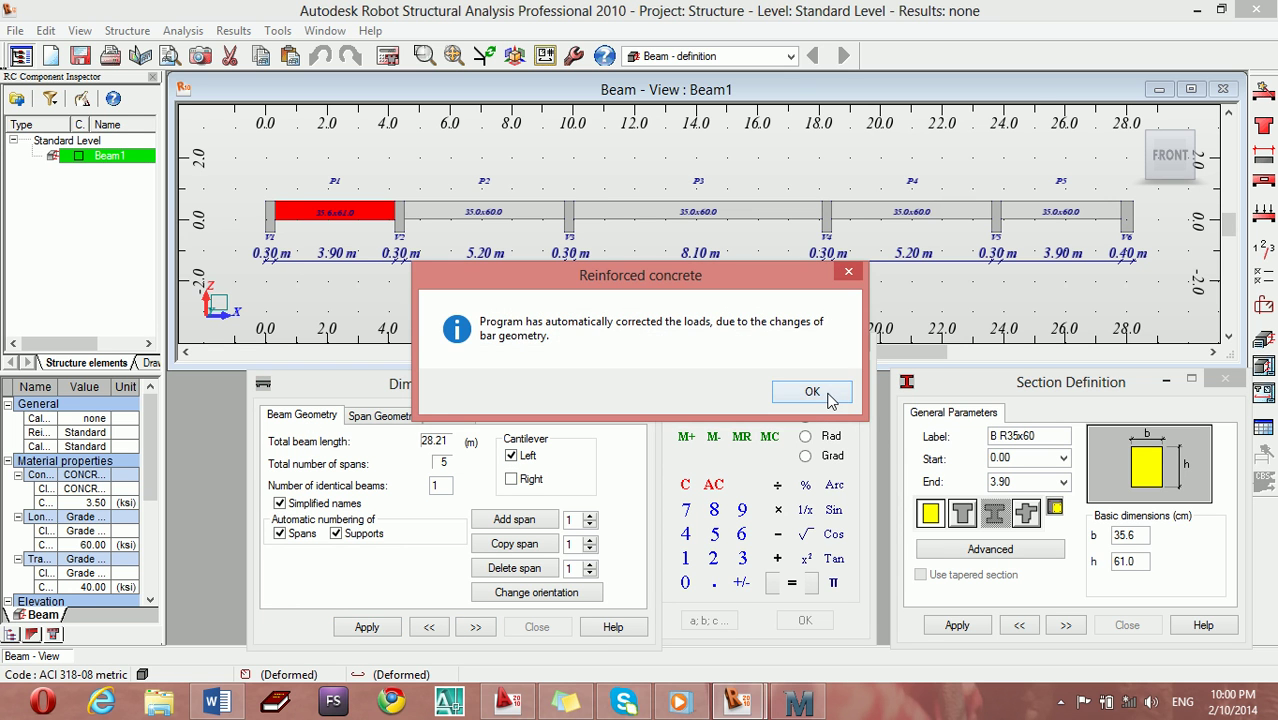
{"action": "left_click", "coordinate": [829, 394]}
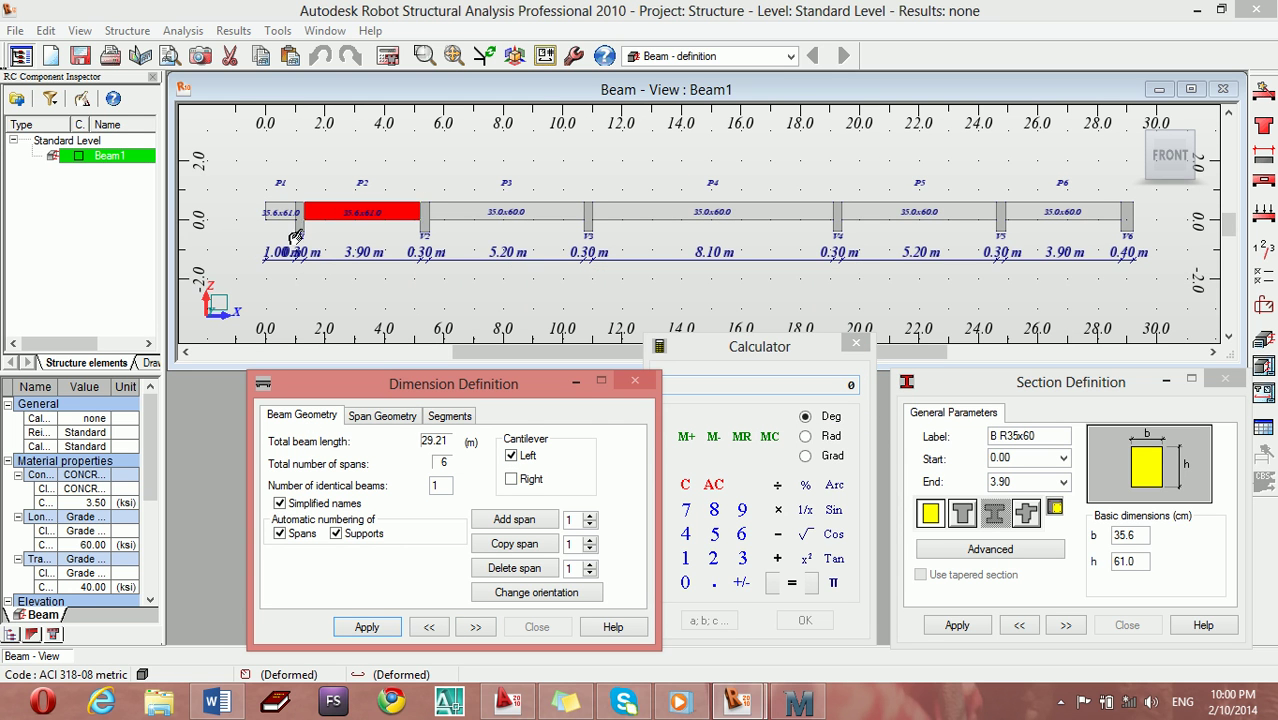
{"action": "left_click", "coordinate": [398, 418]}
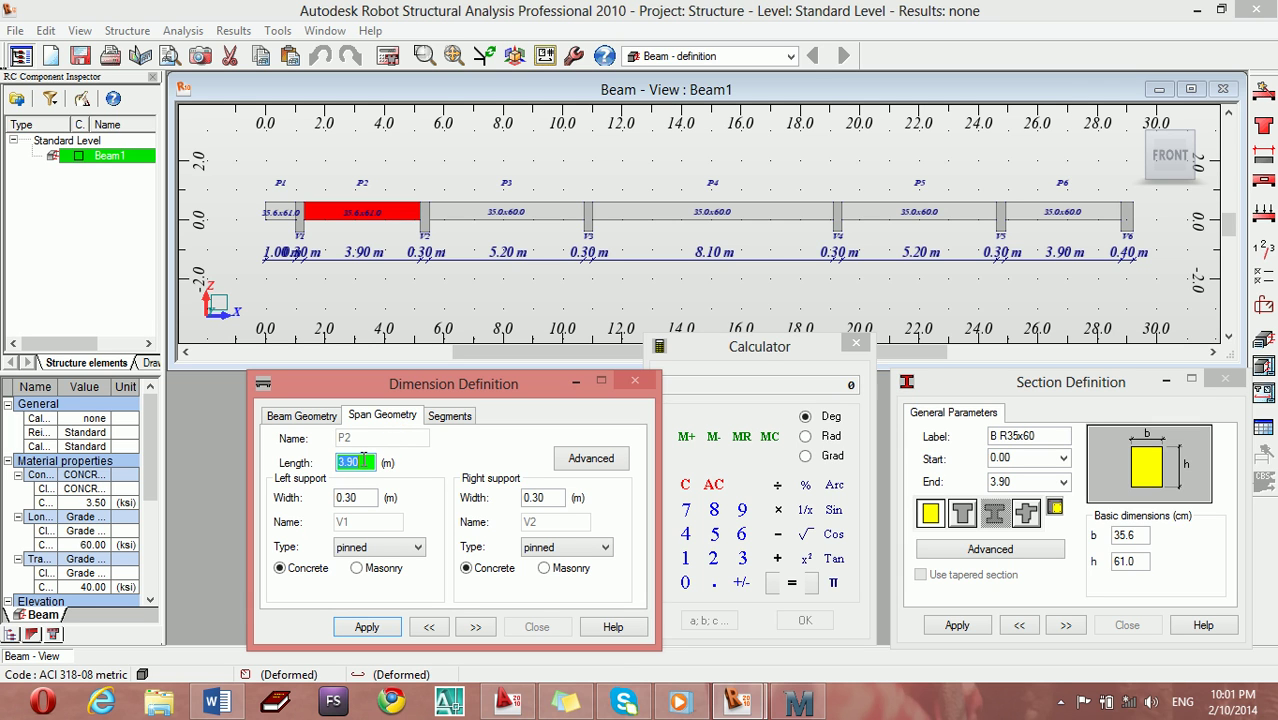
{"action": "double_click", "coordinate": [364, 463]}
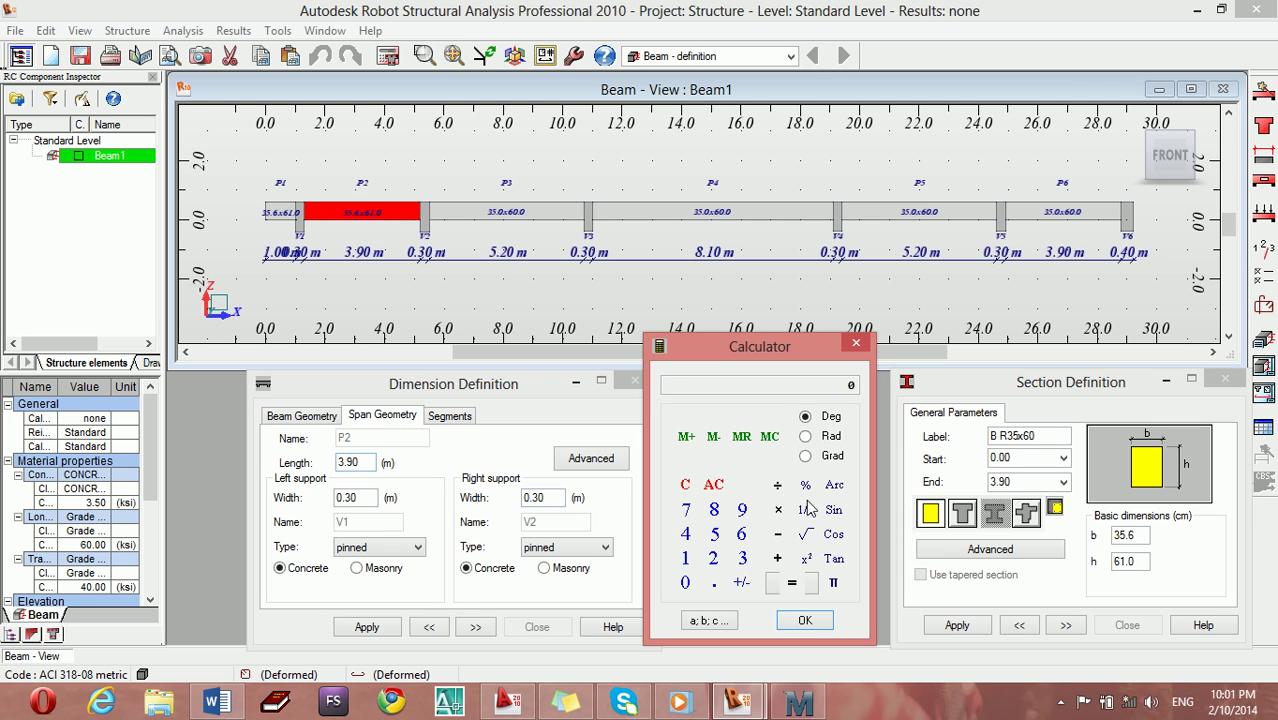
{"action": "left_click", "coordinate": [686, 560]}
{"action": "left_click", "coordinate": [688, 587]}
{"action": "left_click", "coordinate": [710, 585]}
{"action": "left_click", "coordinate": [689, 559]}
{"action": "left_click", "coordinate": [794, 588]}
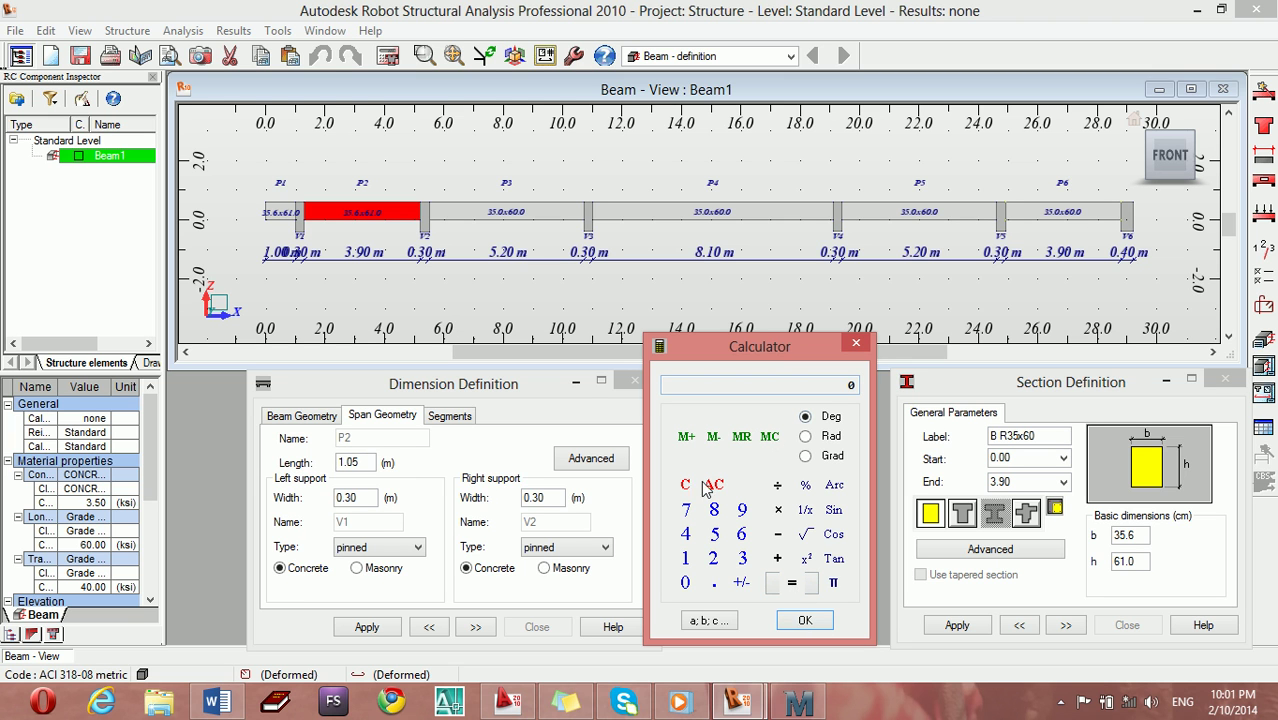
- Add a cantilever at the right end of the beam and select that cantilever, P7, for span geometry editing
{"action": "left_click", "coordinate": [285, 423]}
{"action": "left_click", "coordinate": [524, 484]}
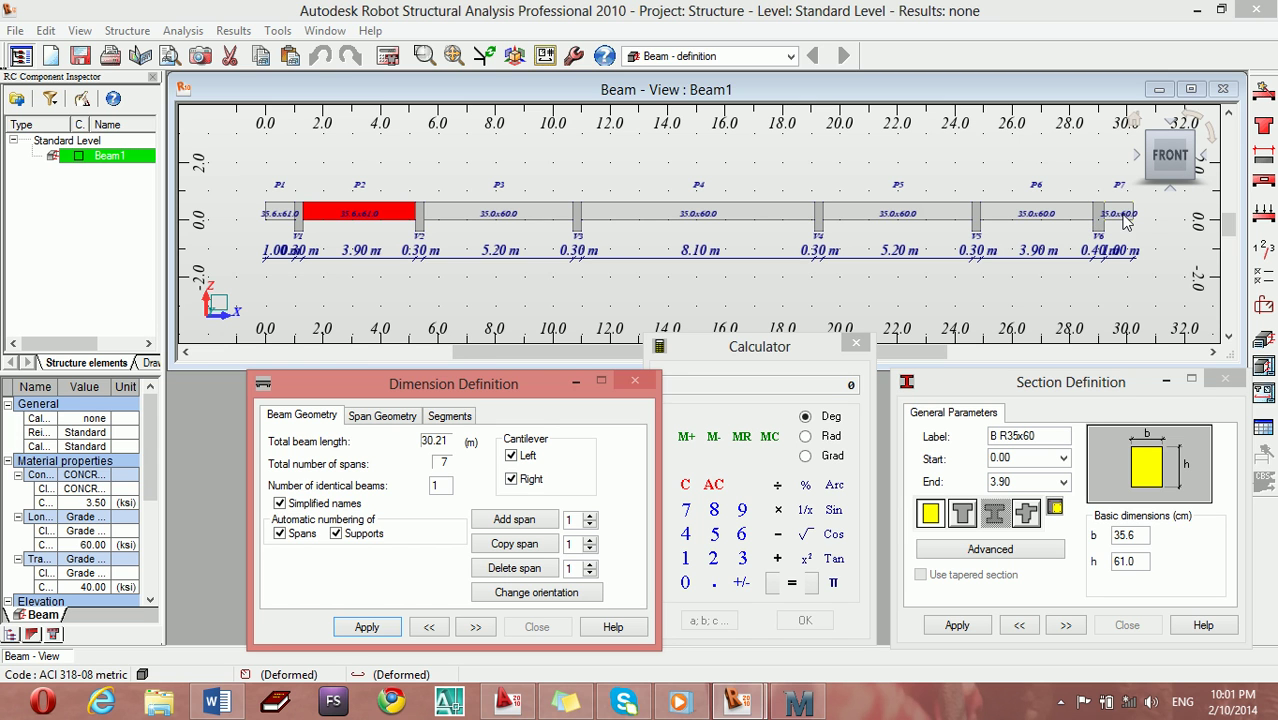
{"action": "left_click", "coordinate": [1048, 221]}
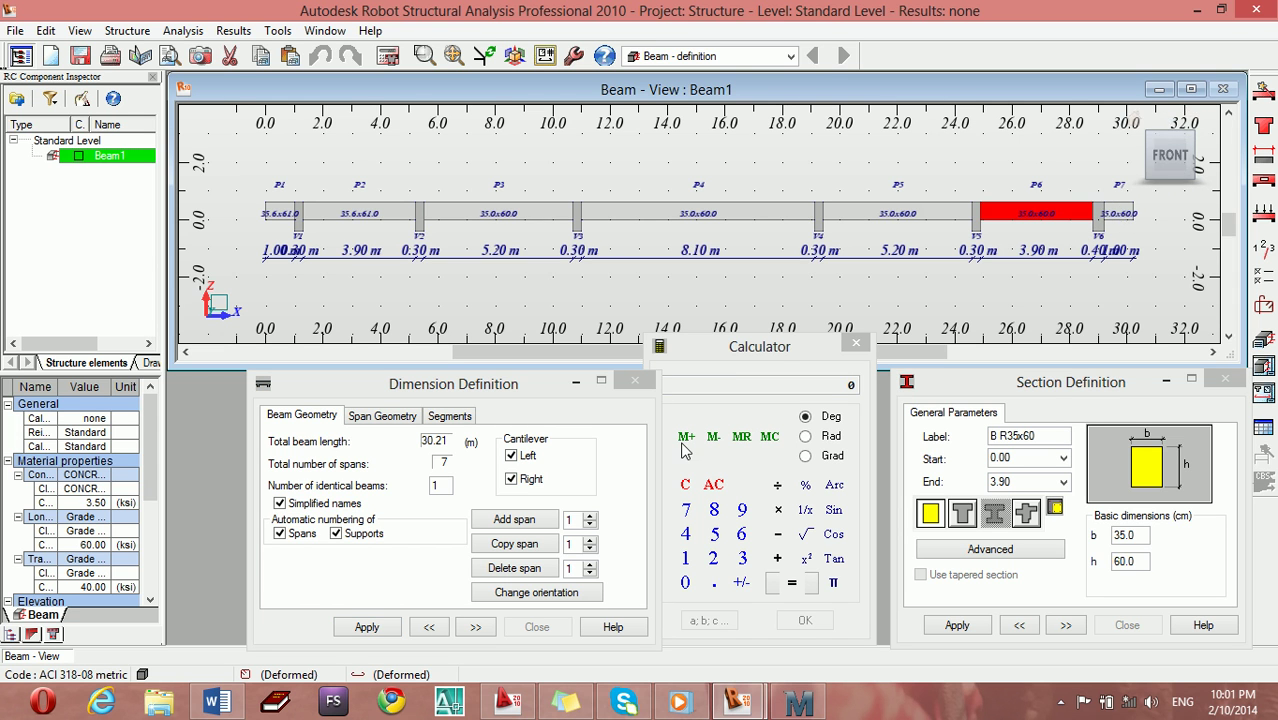
{"action": "left_click", "coordinate": [410, 420]}
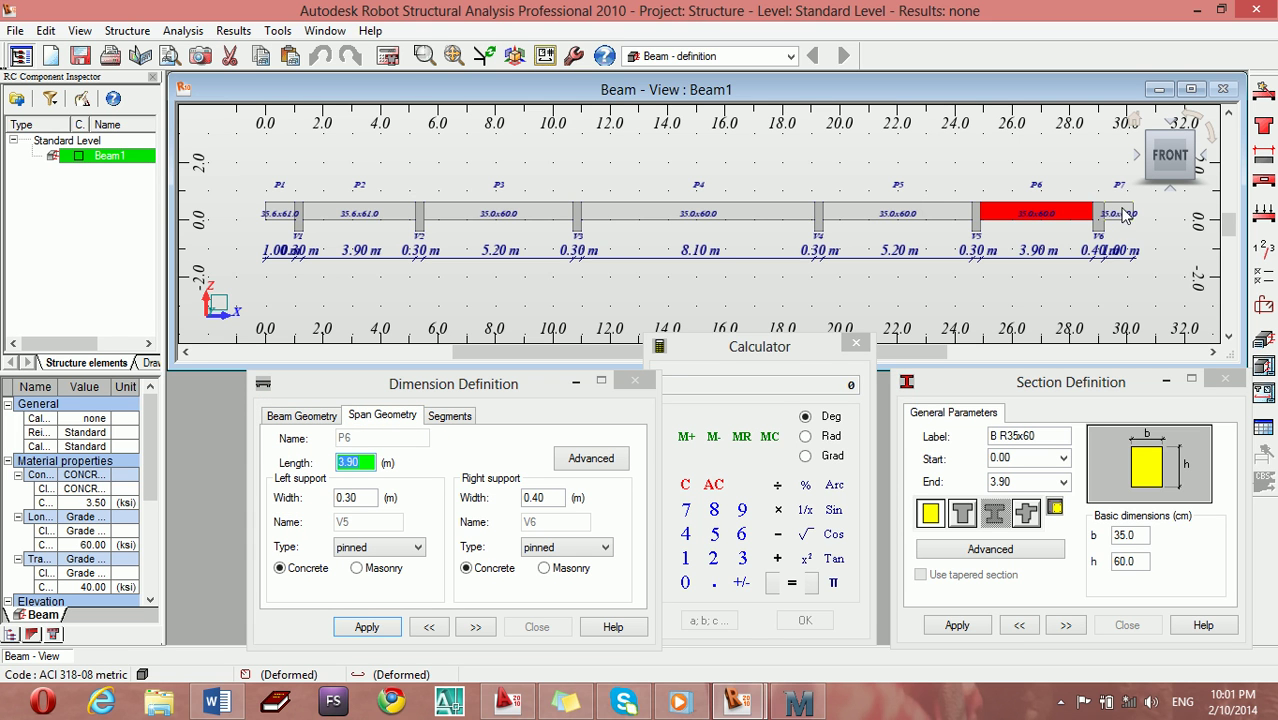
{"action": "left_click", "coordinate": [1105, 213]}
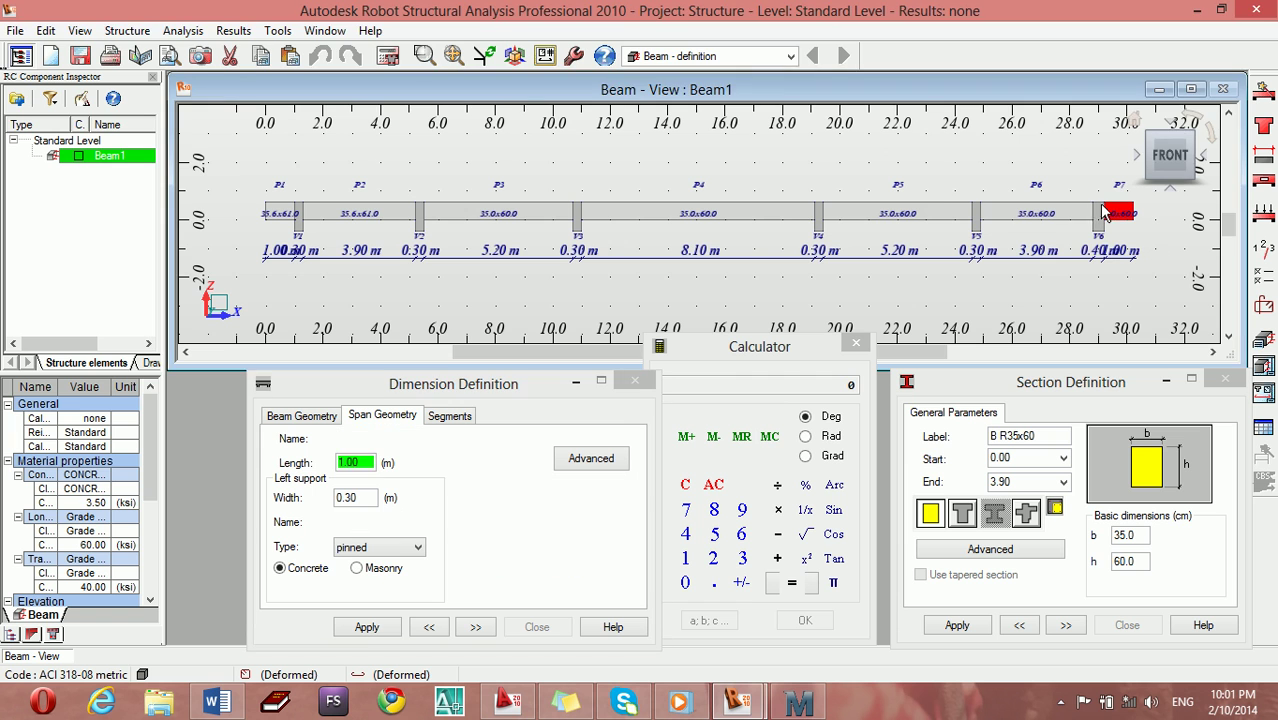
- Set the right cantilever P7's length to 1.05 m with the calculator and apply it
{"action": "double_click", "coordinate": [363, 463]}
{"action": "left_click", "coordinate": [757, 455]}
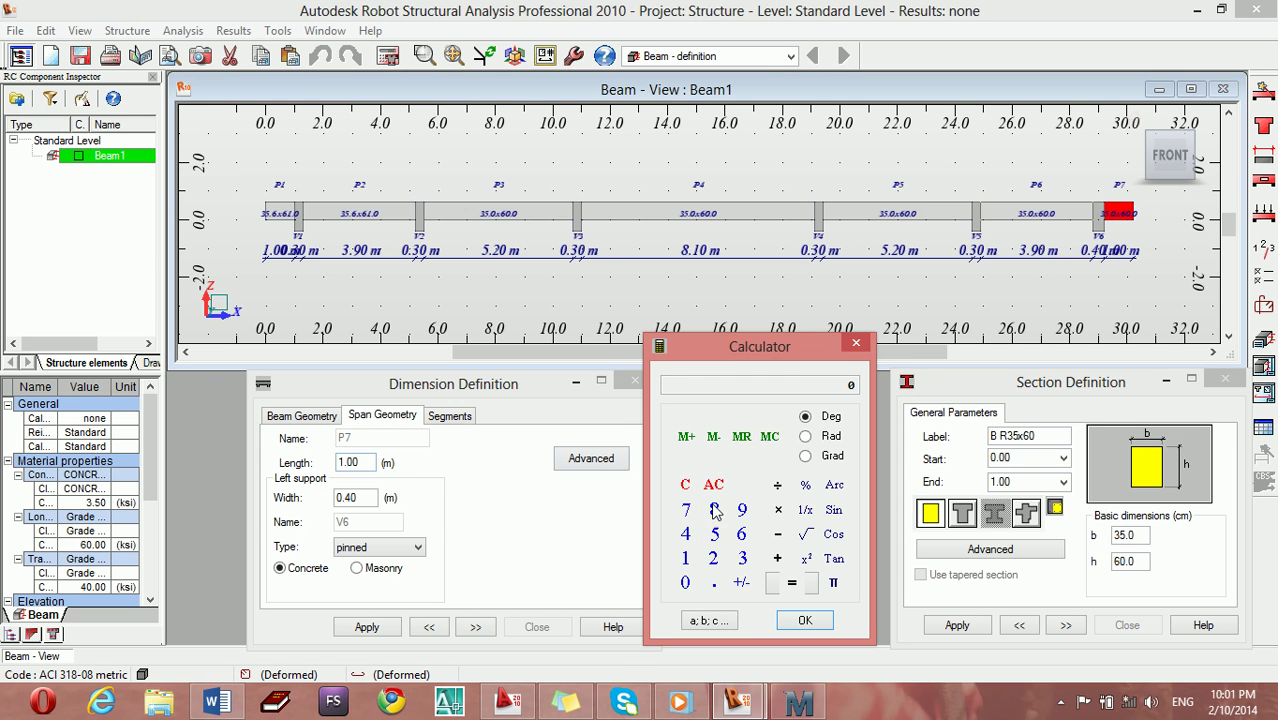
{"action": "left_click", "coordinate": [687, 558]}
{"action": "left_click", "coordinate": [714, 583]}
{"action": "left_click", "coordinate": [713, 558]}
{"action": "left_click", "coordinate": [710, 581]}
{"action": "left_click", "coordinate": [694, 558]}
{"action": "left_click", "coordinate": [715, 540]}
{"action": "left_click", "coordinate": [686, 560]}
{"action": "left_click", "coordinate": [714, 582]}
{"action": "left_click", "coordinate": [713, 558]}
{"action": "left_click", "coordinate": [686, 582]}
{"action": "left_click", "coordinate": [713, 582]}
{"action": "left_click", "coordinate": [694, 560]}
{"action": "left_click", "coordinate": [715, 540]}
{"action": "left_click", "coordinate": [791, 582]}
{"action": "left_click", "coordinate": [805, 620]}
{"action": "left_click", "coordinate": [395, 633]}
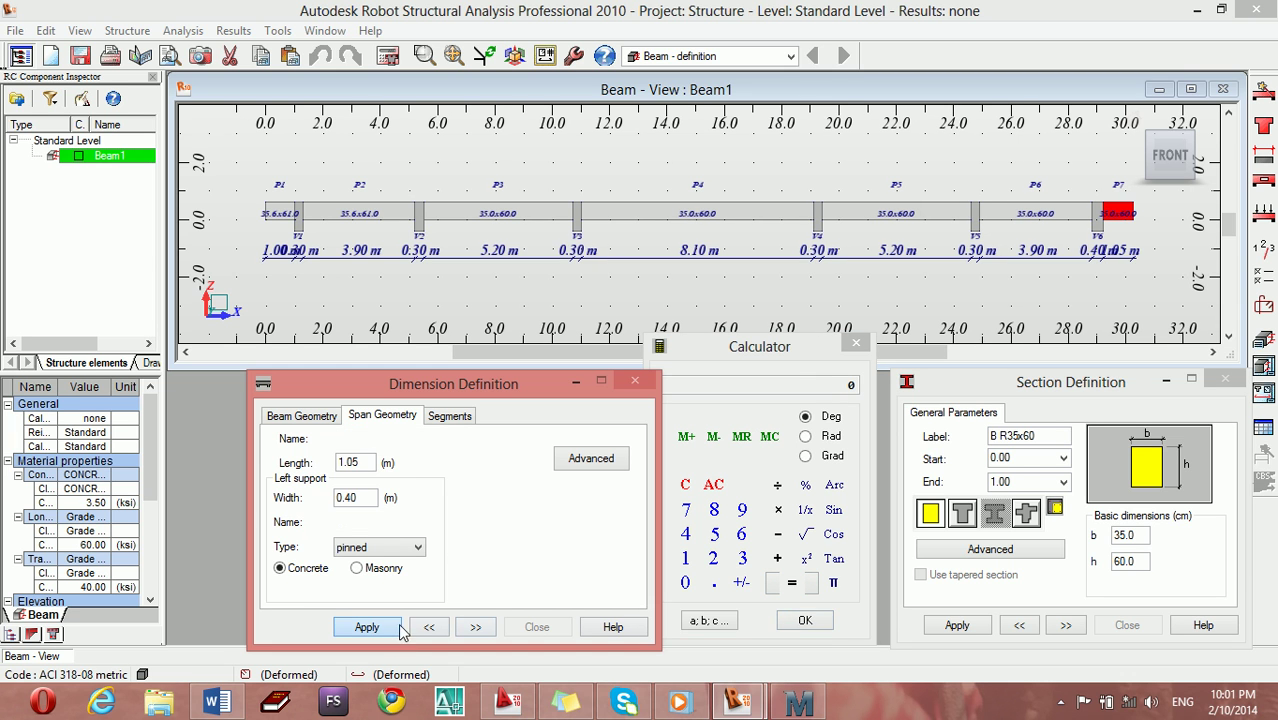
- Select the left cantilever P1, set its length to 1.05 m, and apply the change
{"action": "left_click", "coordinate": [270, 218]}
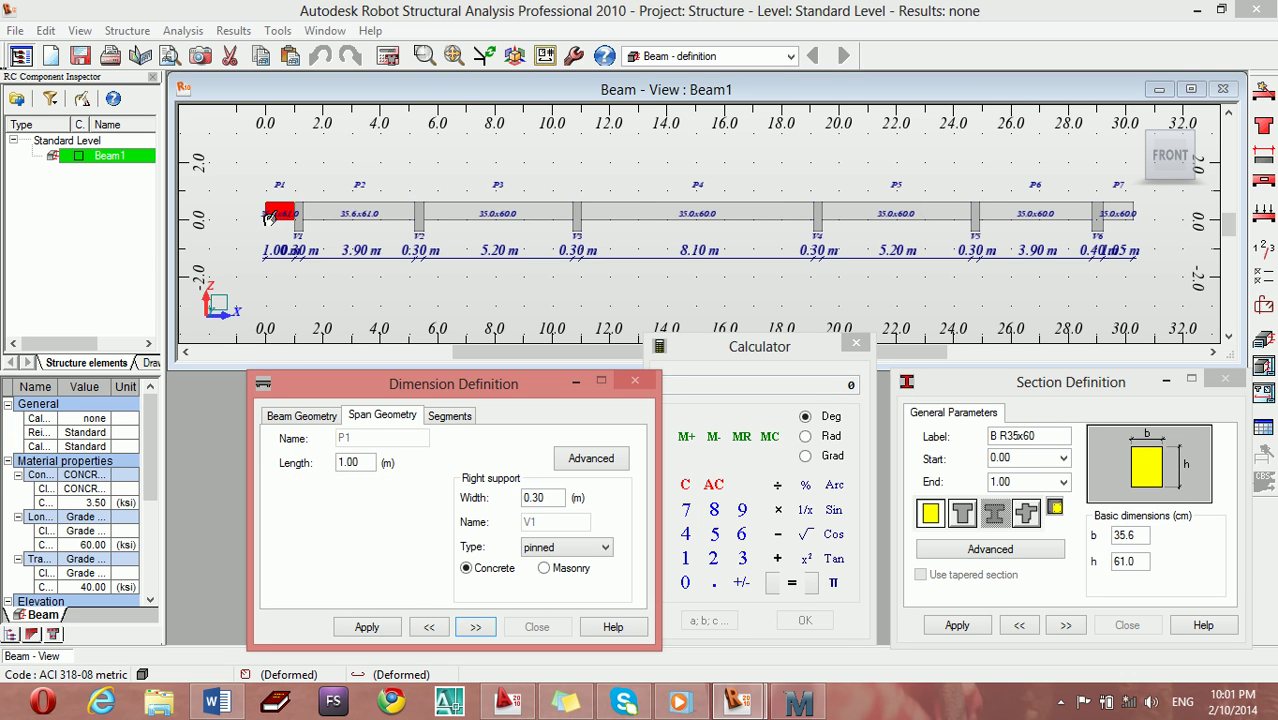
{"action": "double_click", "coordinate": [351, 463]}
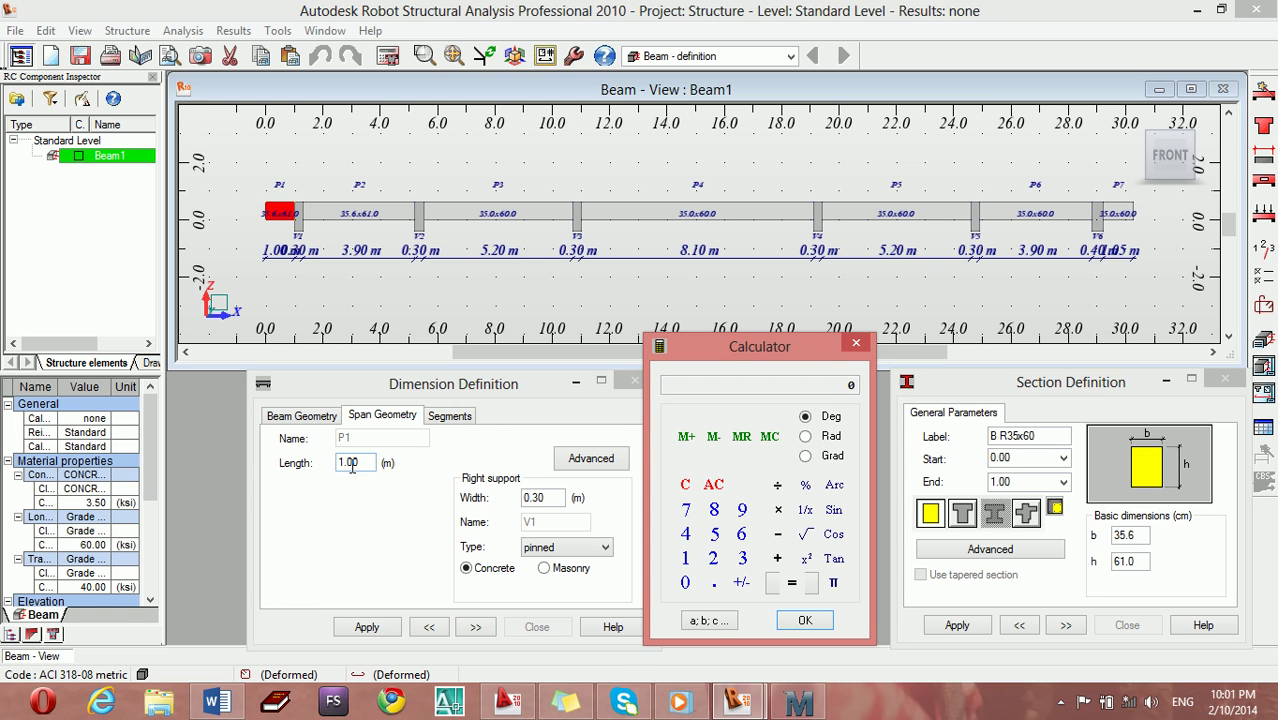
{"action": "left_click", "coordinate": [686, 560]}
{"action": "left_click", "coordinate": [716, 585]}
{"action": "left_click", "coordinate": [686, 582]}
{"action": "left_click", "coordinate": [716, 536]}
{"action": "left_click", "coordinate": [805, 620]}
{"action": "left_click", "coordinate": [393, 634]}
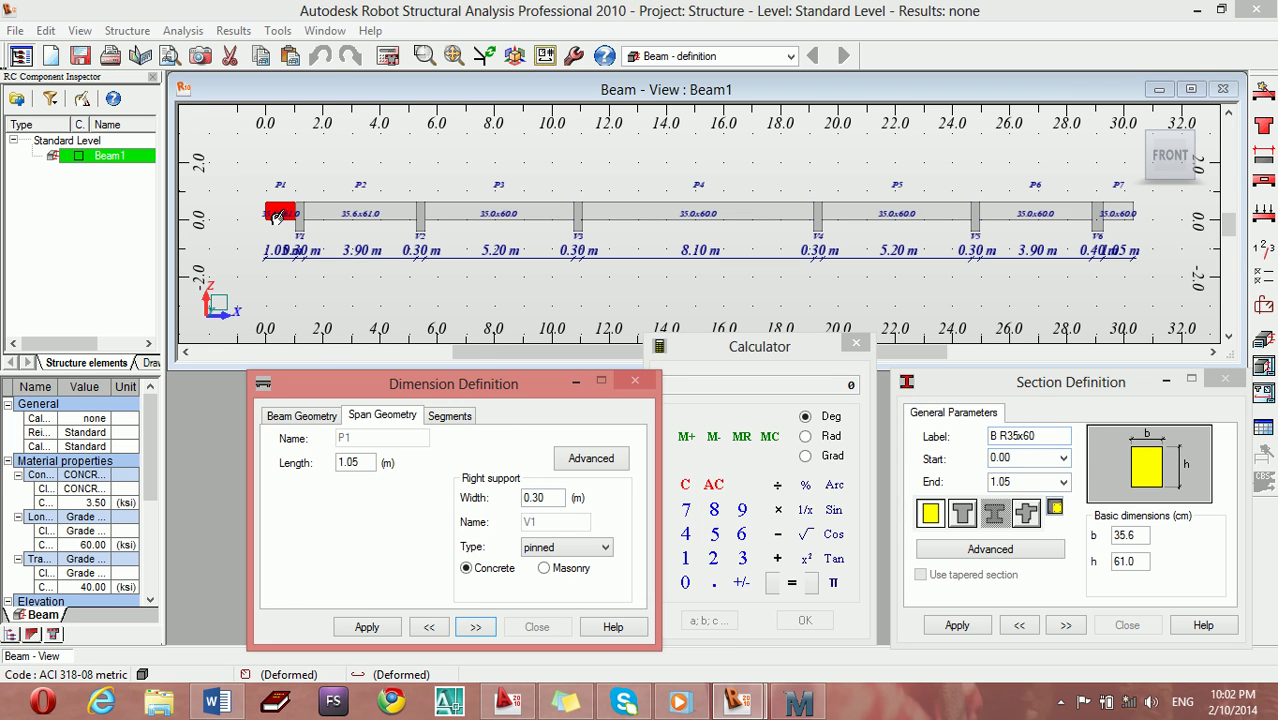
{"action": "left_click", "coordinate": [1062, 704]}
{"action": "right_click", "coordinate": [1090, 607]}
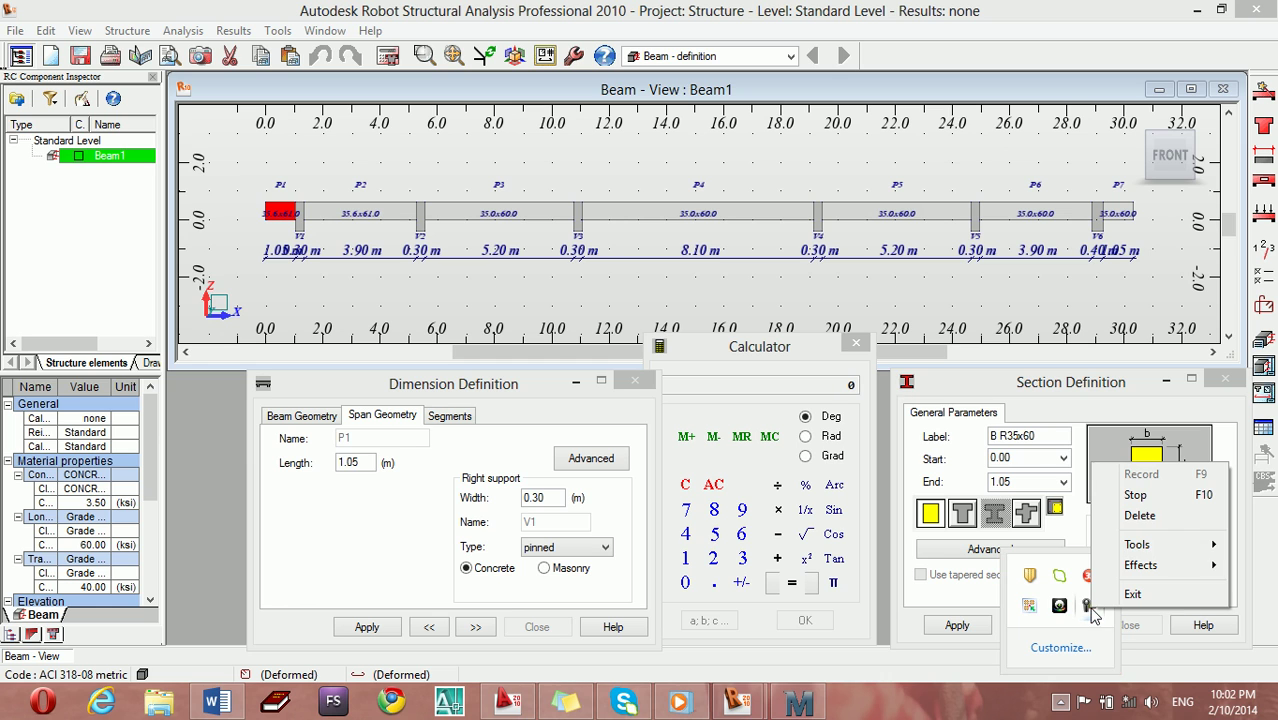